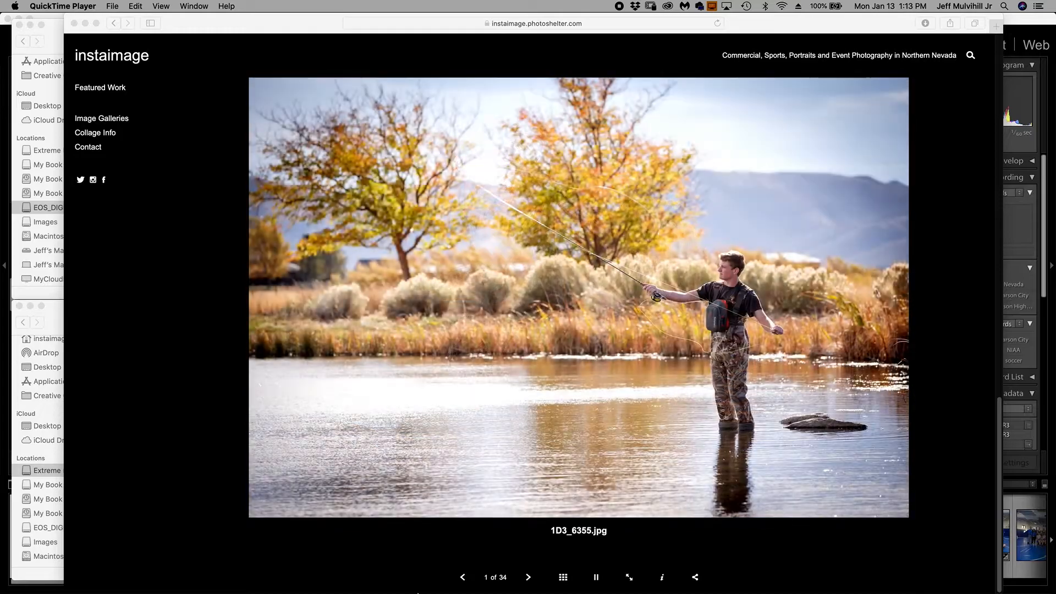
Switch to Finder and examine the CR3 files in the memory card's 100EOS_R folder and the wrestling destination folders on Extreme 500.
mouse_move(452, 583)
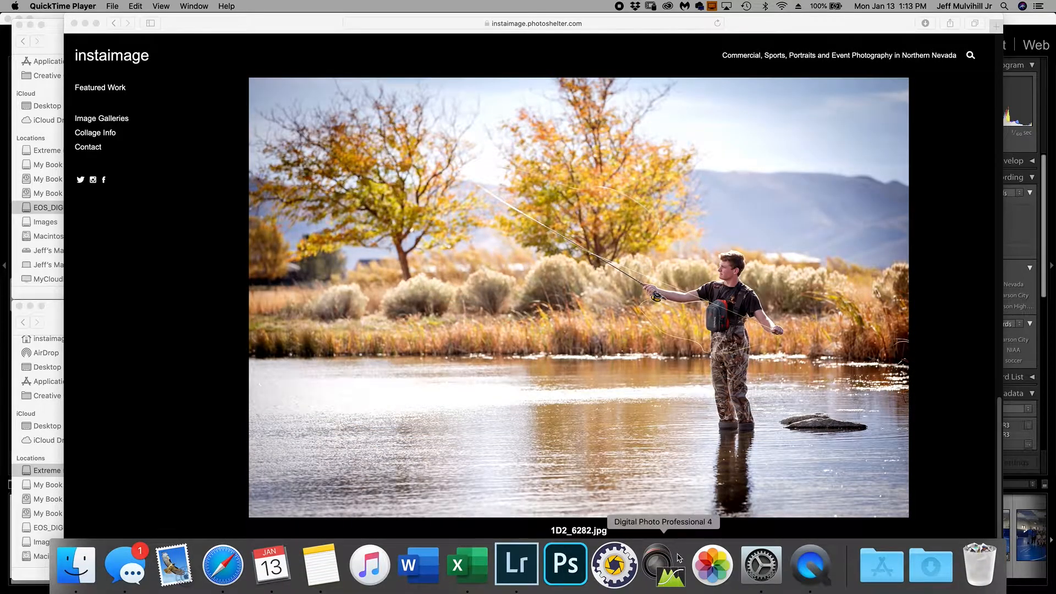
click(516, 565)
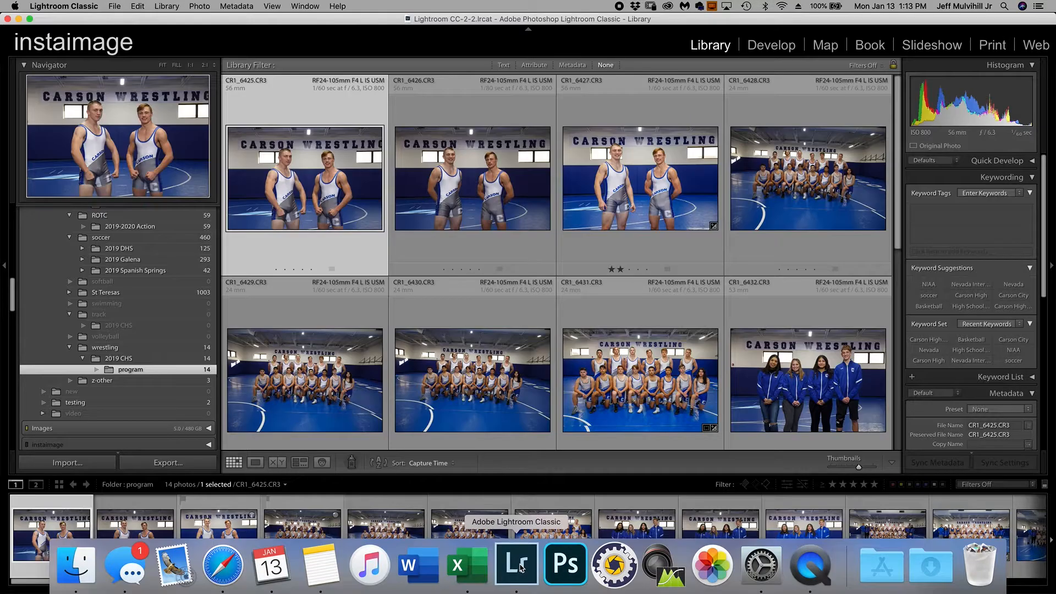
click(76, 568)
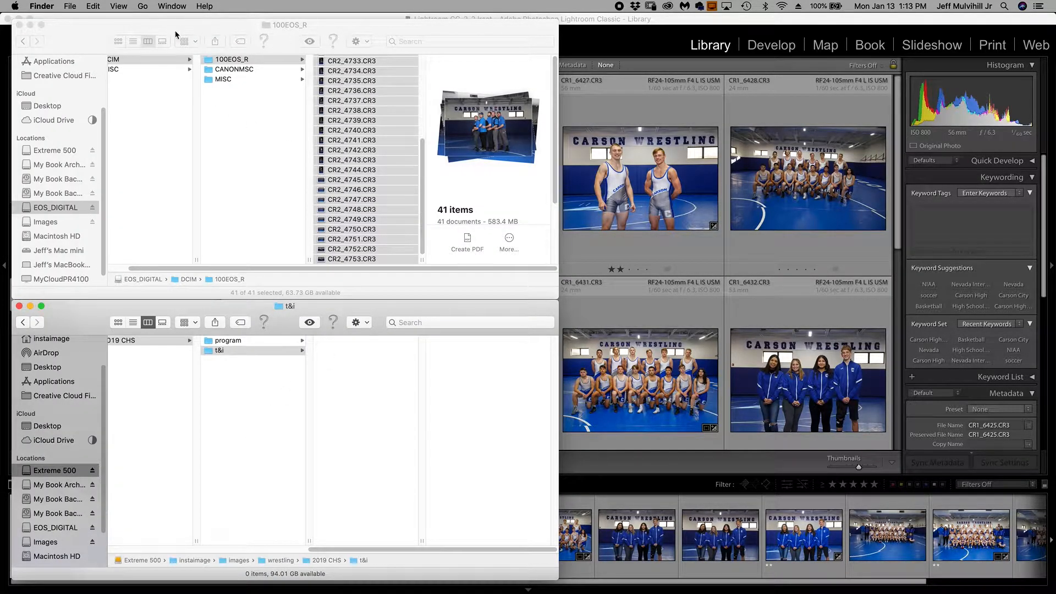
click(95, 32)
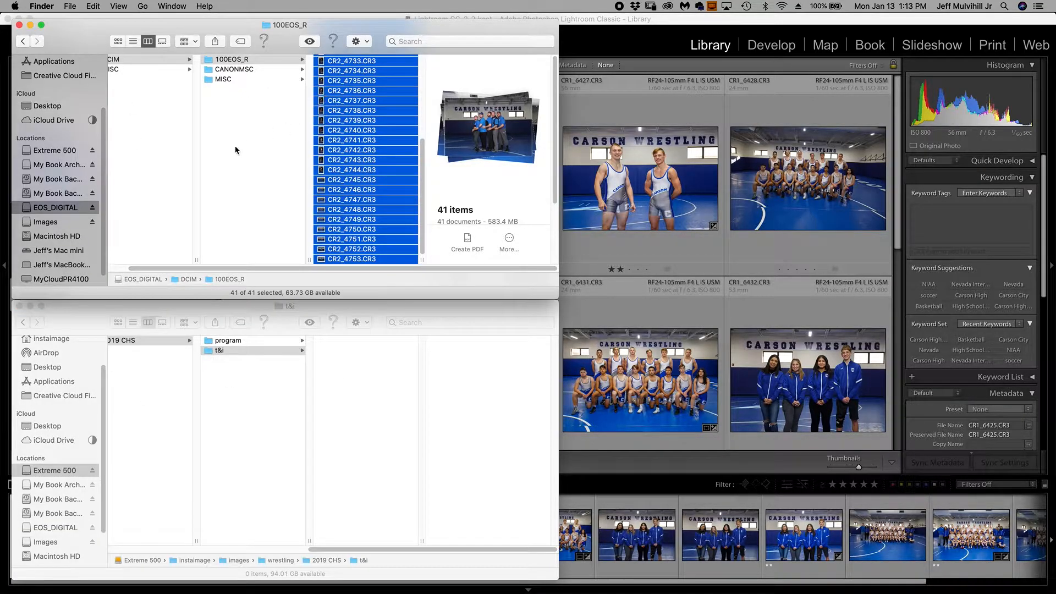
scroll(250, 146, left, 2)
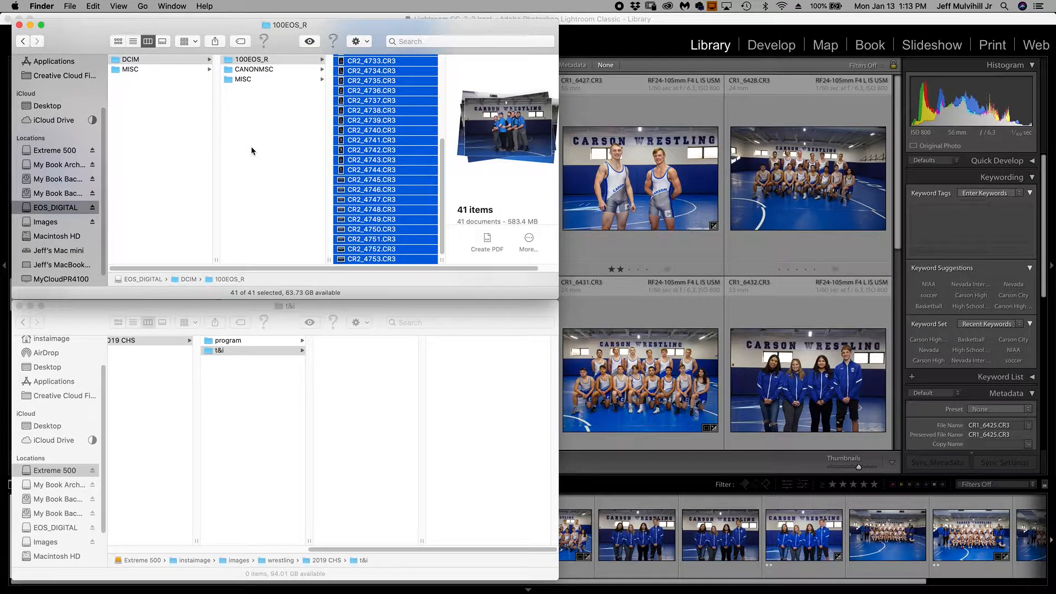
scroll(378, 150, up, 6)
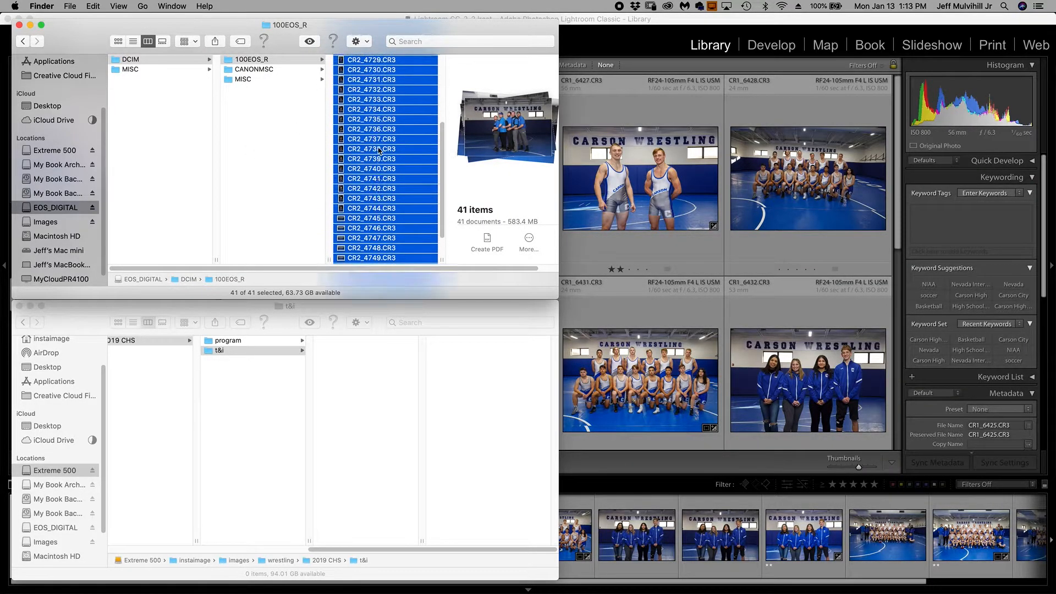
scroll(379, 150, down, 6)
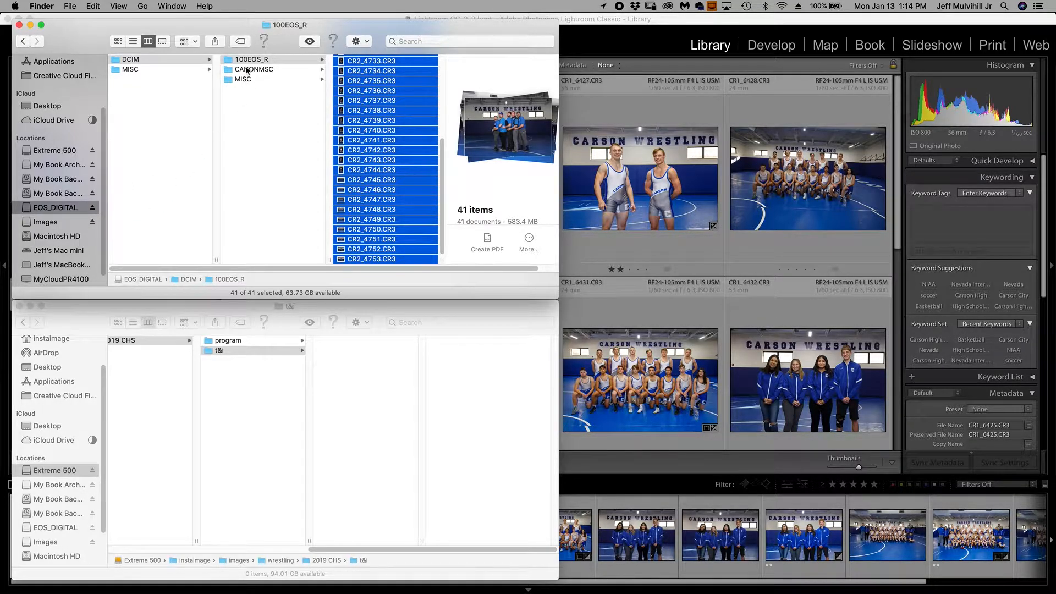
scroll(214, 423, left, 3)
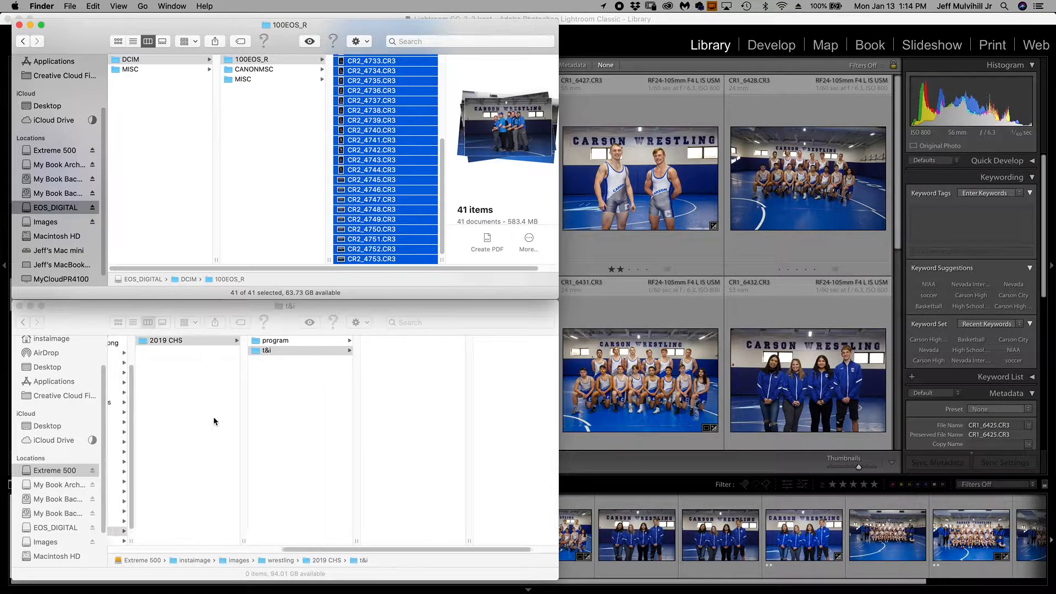
scroll(214, 421, left, 4)
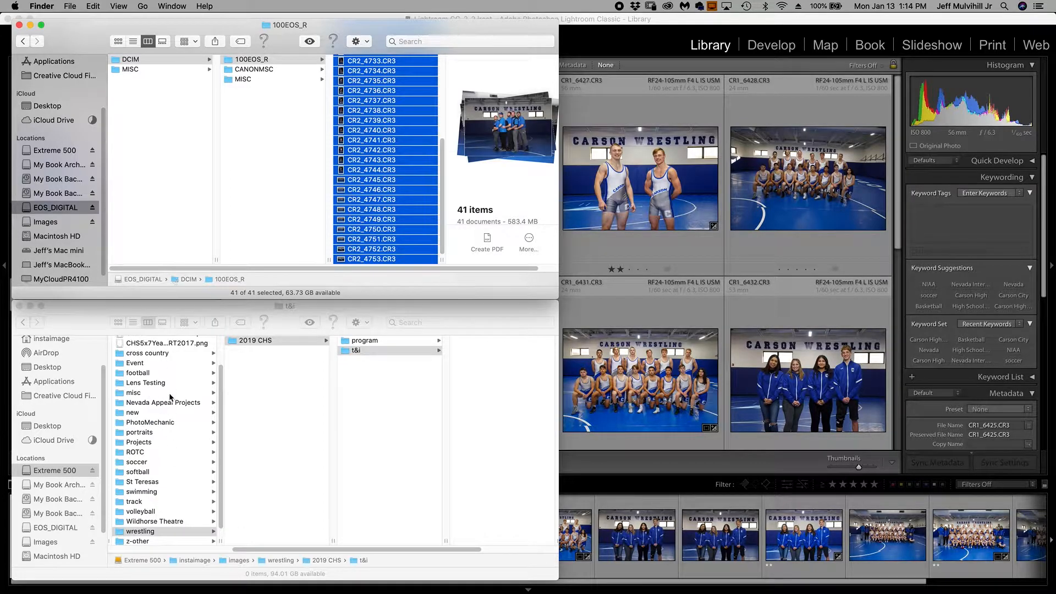
Switch to Lightroom Classic and examine the catalog's folder structure, including the wrestling folder with its 2019 CHS and program subfolders.
click(644, 289)
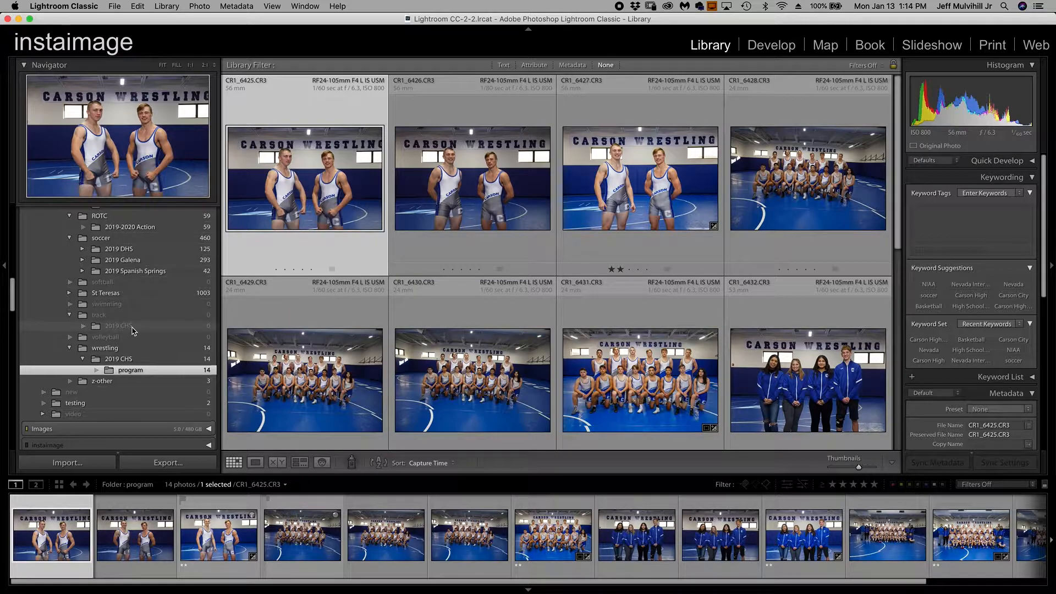
scroll(132, 331, up, 10)
scroll(132, 330, up, 5)
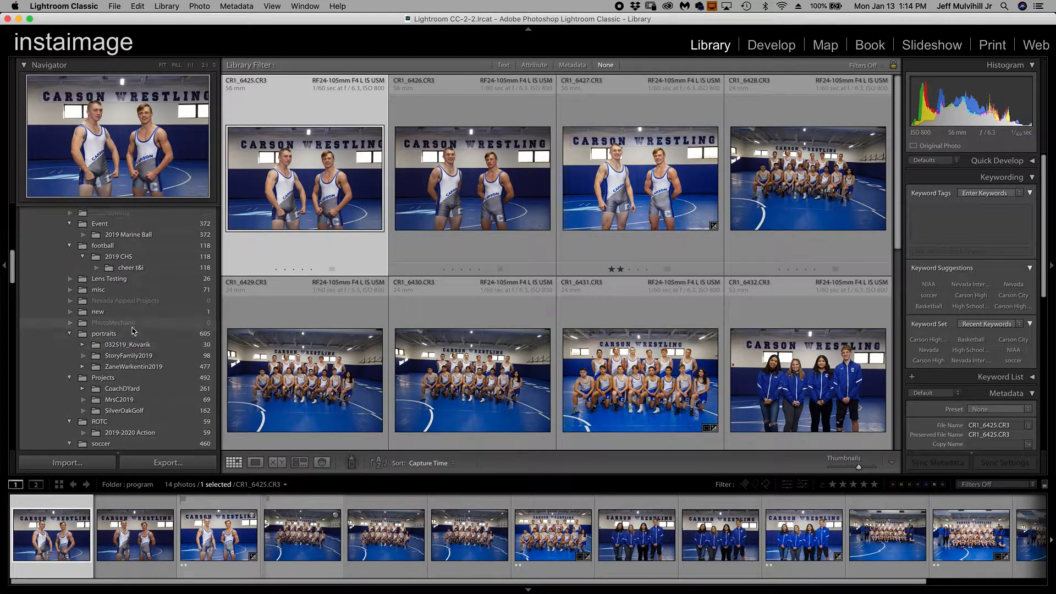
scroll(132, 330, down, 14)
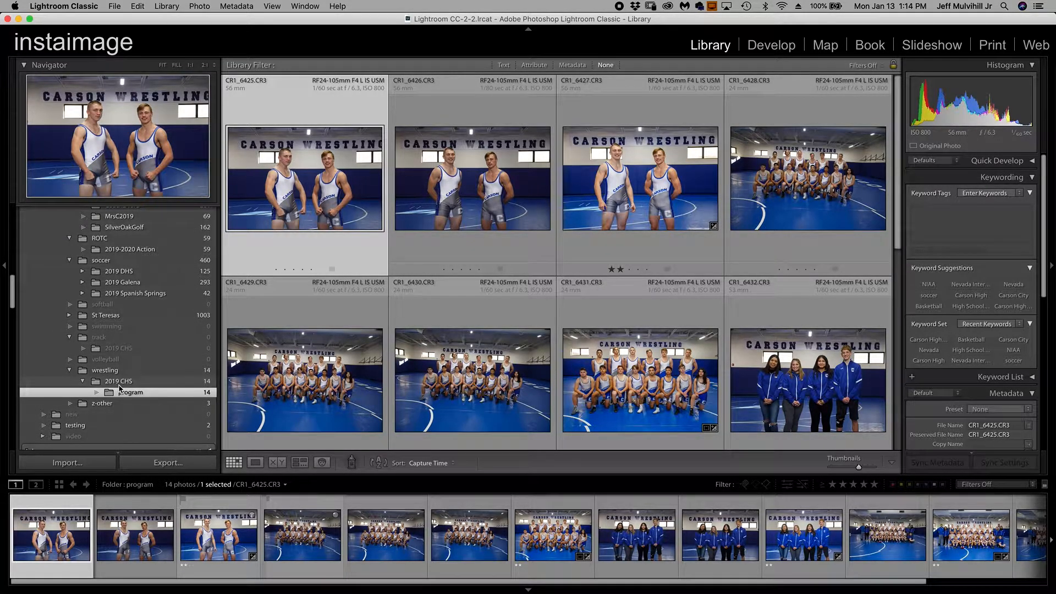
Switch to Finder and copy the selected CR3 files from the card's 100EOS_R folder into wrestling/2019 CHS/t&i on Extreme 500.
mouse_move(80, 589)
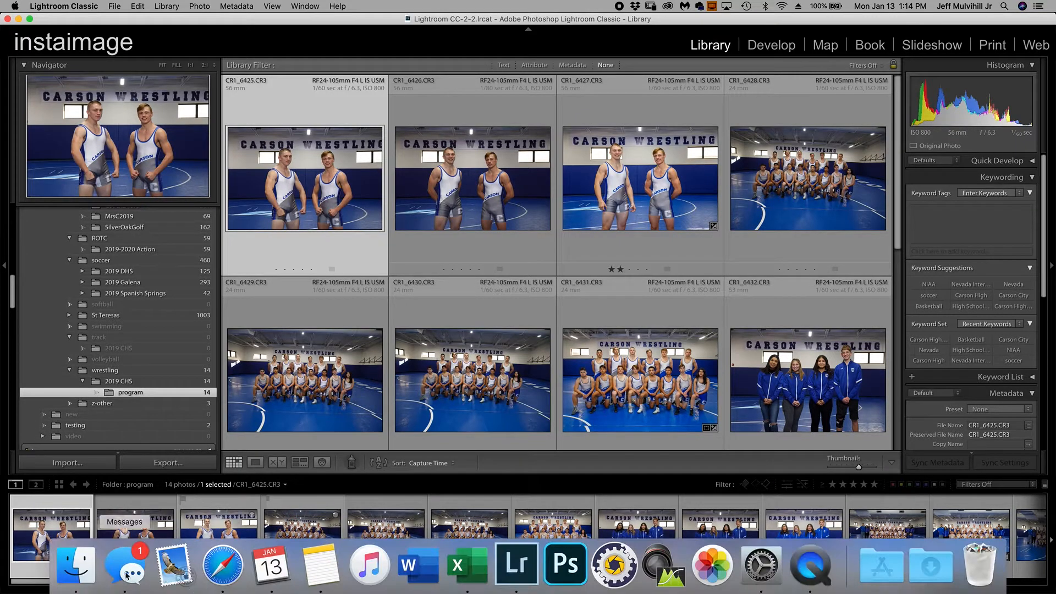
click(77, 566)
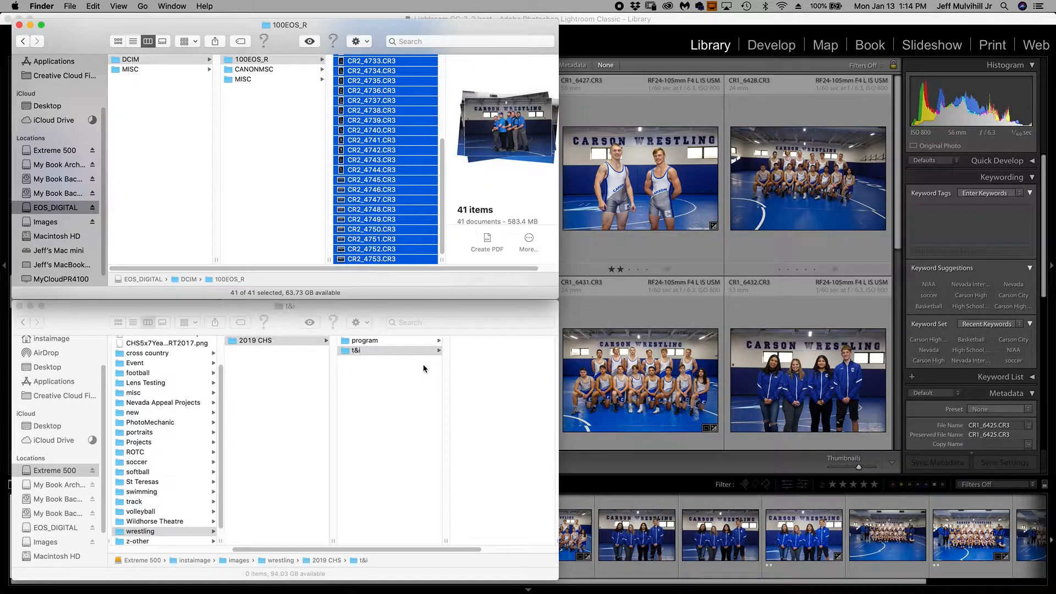
click(342, 351)
click(376, 196)
drag(376, 196, 502, 417)
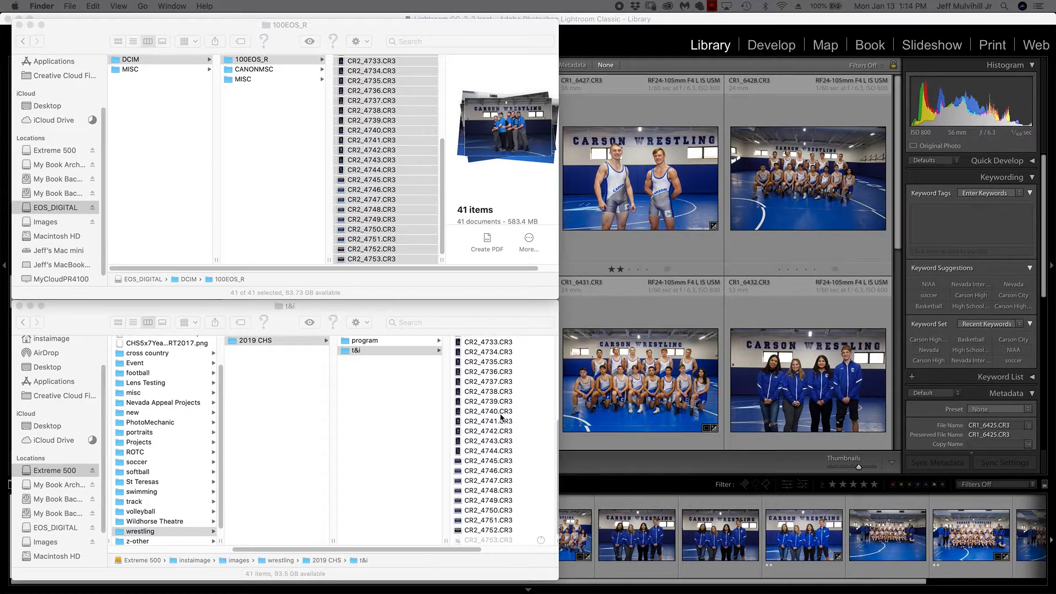
Check the copied files in the t&i folder by previewing CR2_4728.CR3 and CR2_4727.CR3.
scroll(501, 417, up, 7)
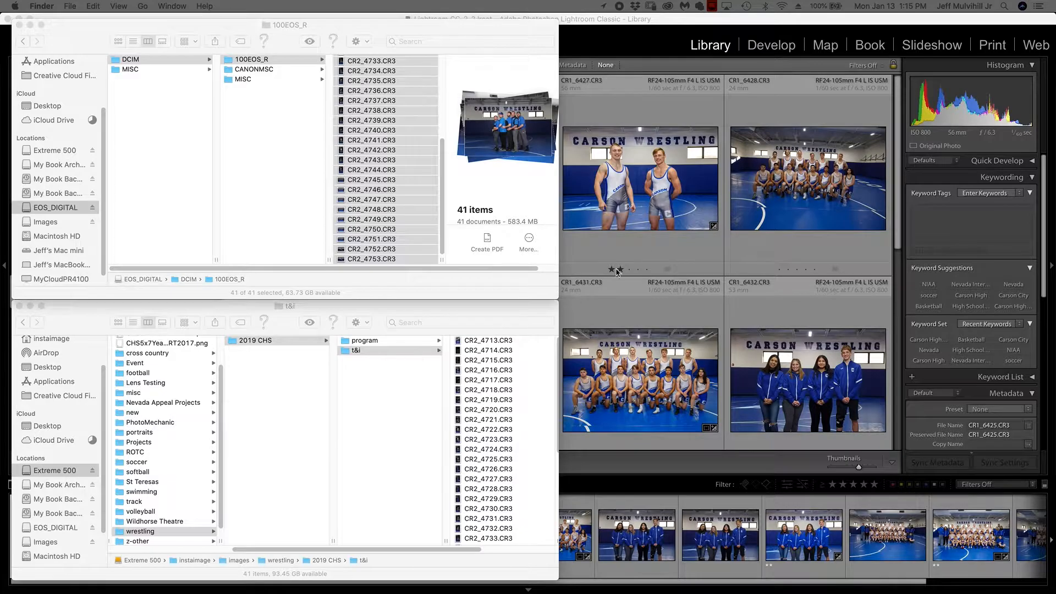
click(485, 490)
click(485, 491)
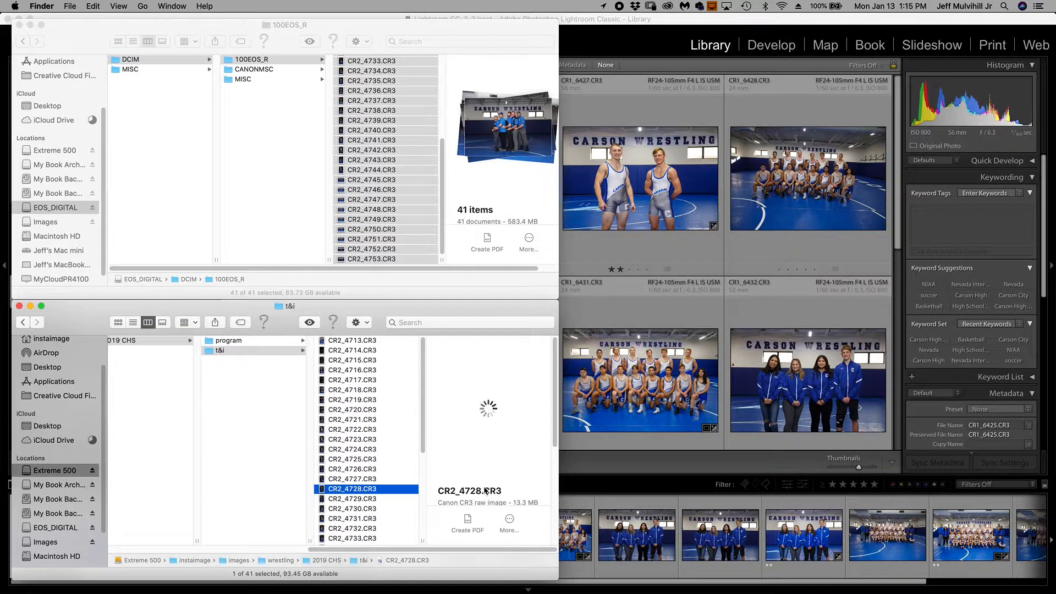
click(353, 480)
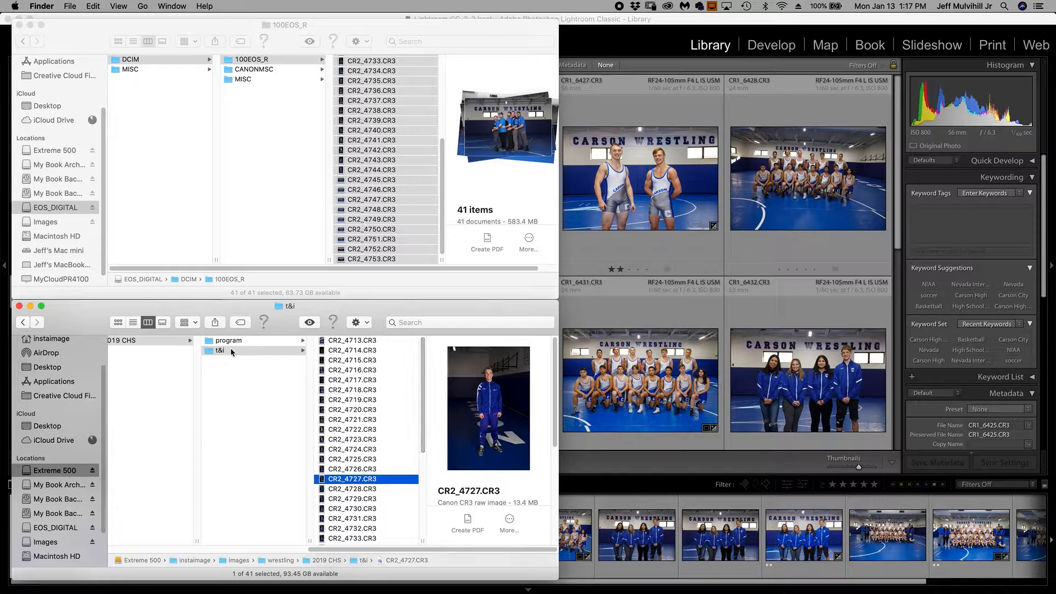
Import the t&i folder from Finder into the Lightroom catalog, adding all its photos without moving them.
click(583, 288)
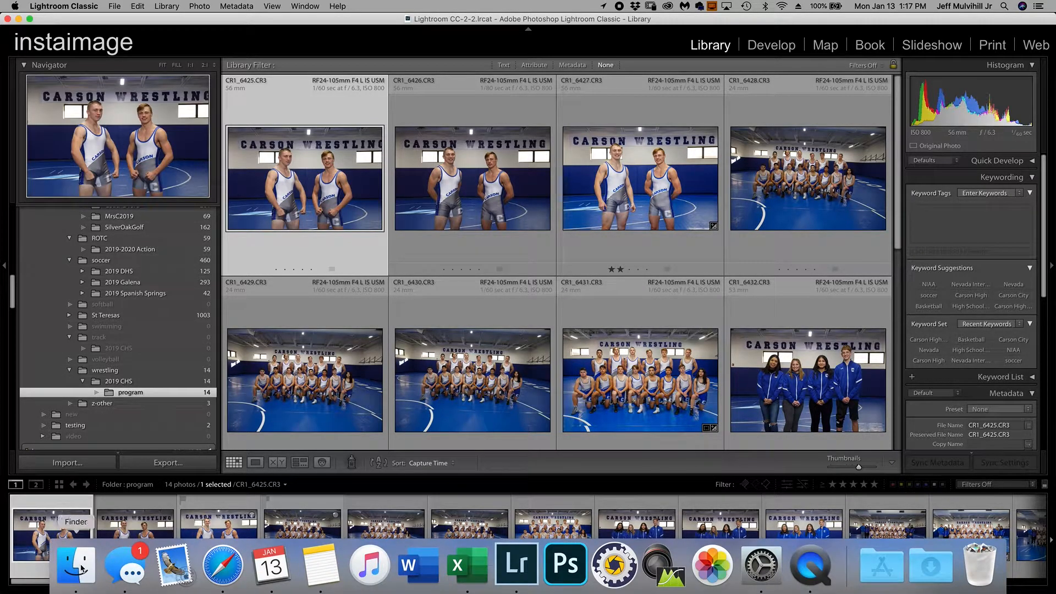
click(77, 568)
drag(209, 351, 517, 568)
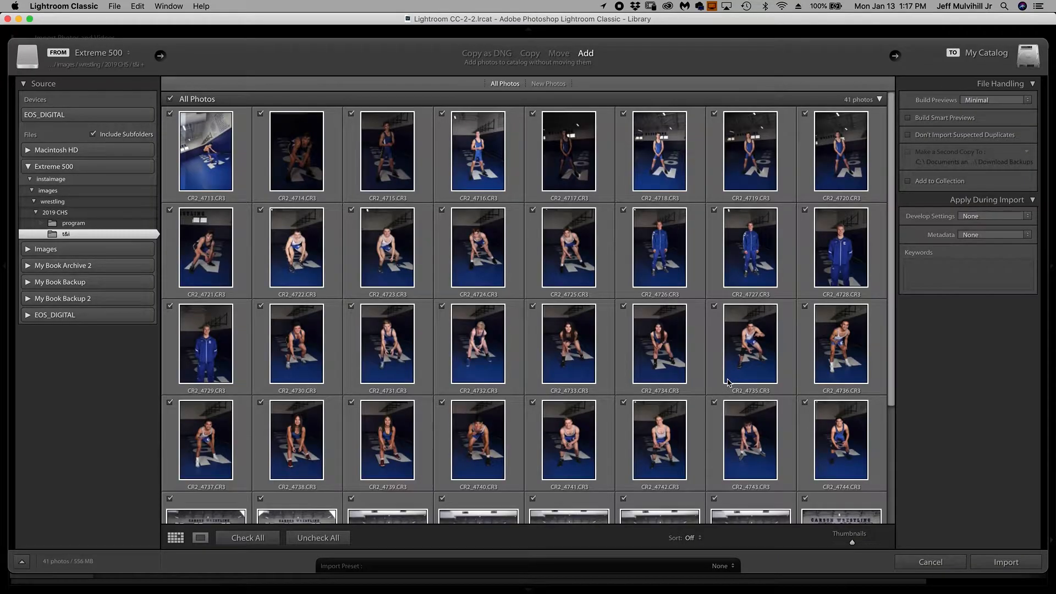
click(1000, 564)
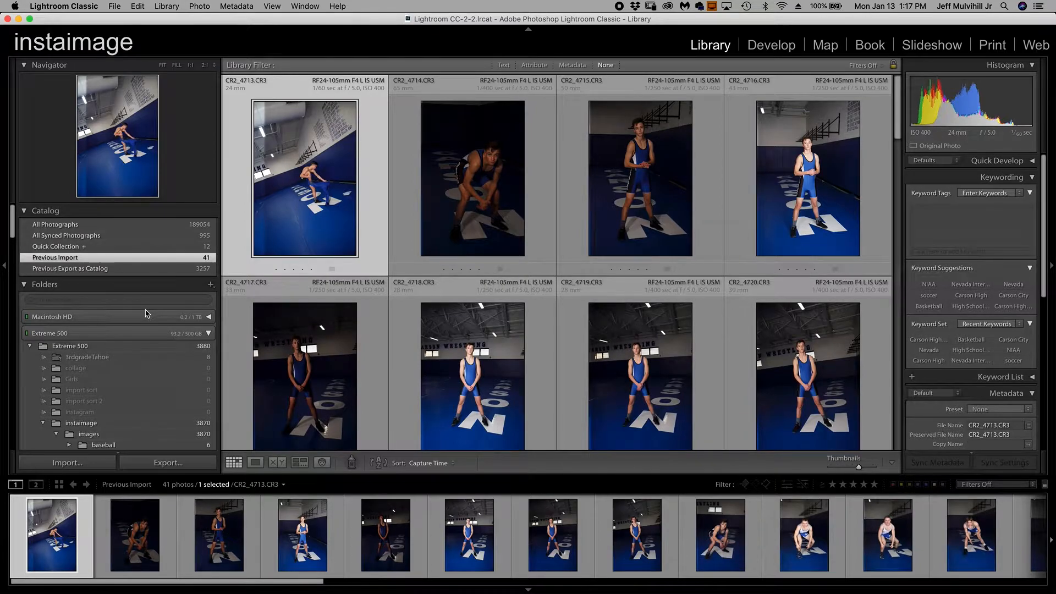
Look through the thumbnails of the previous import down to the wrestling team group photos.
scroll(148, 313, down, 1)
scroll(491, 269, down, 15)
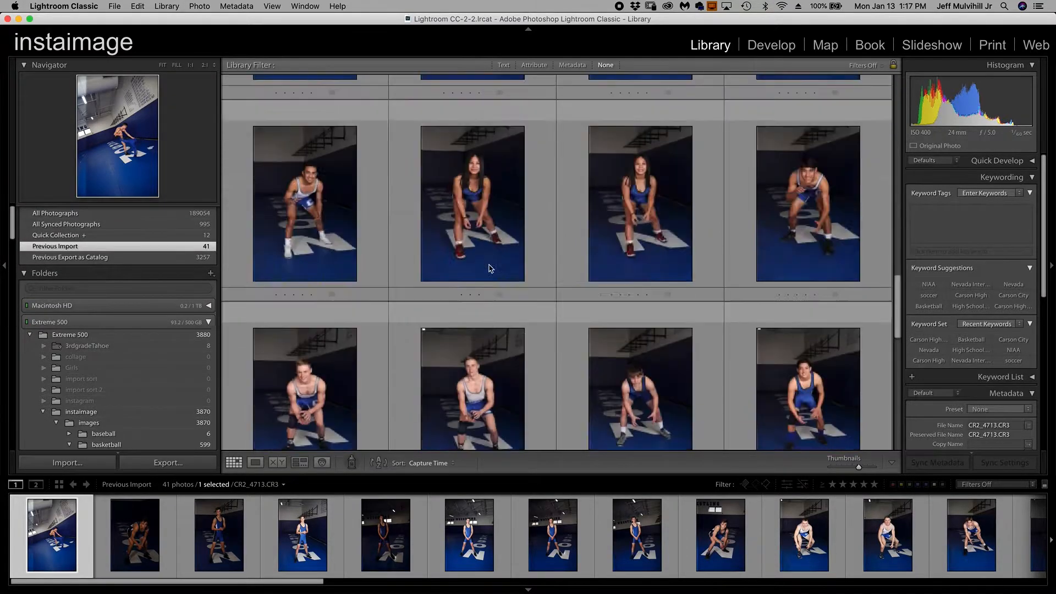
scroll(490, 269, up, 3)
key(j)
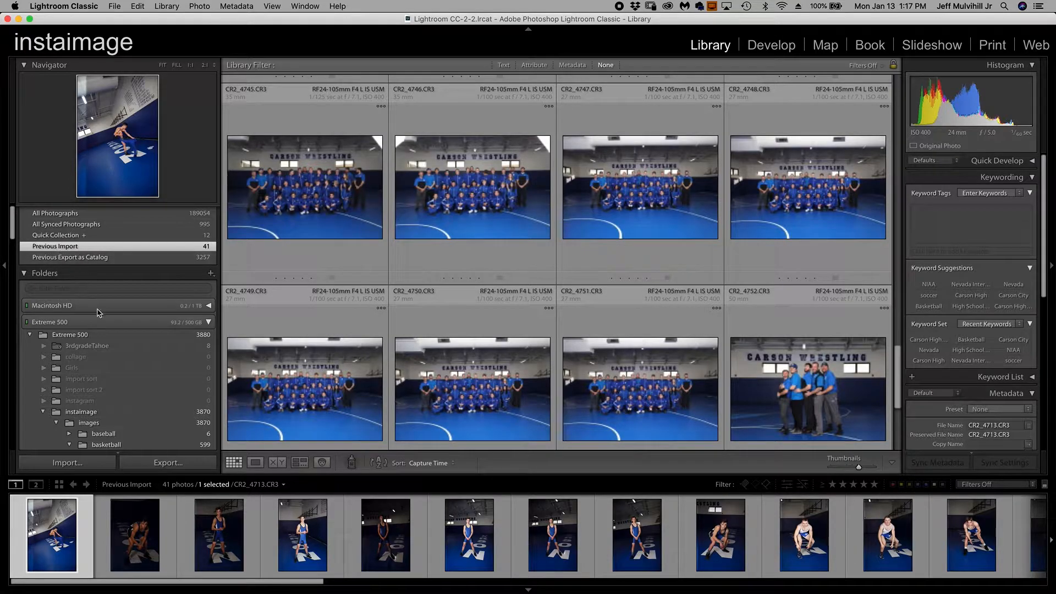
Show the photos of the t&i folder under wrestling/2019 CHS in the Extreme 500 folder tree.
scroll(97, 312, down, 12)
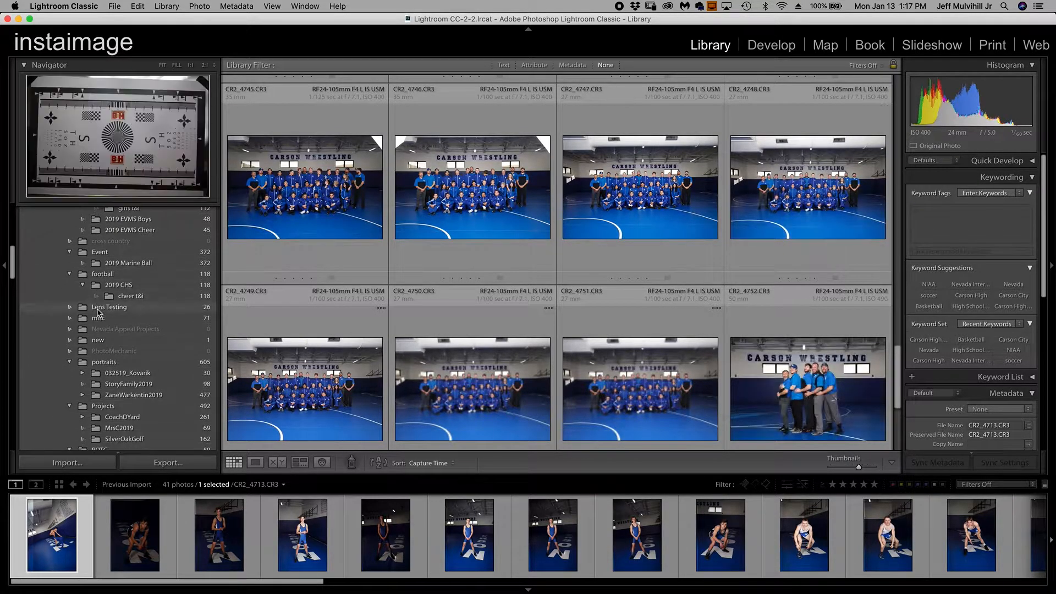
scroll(97, 313, down, 3)
scroll(98, 312, down, 10)
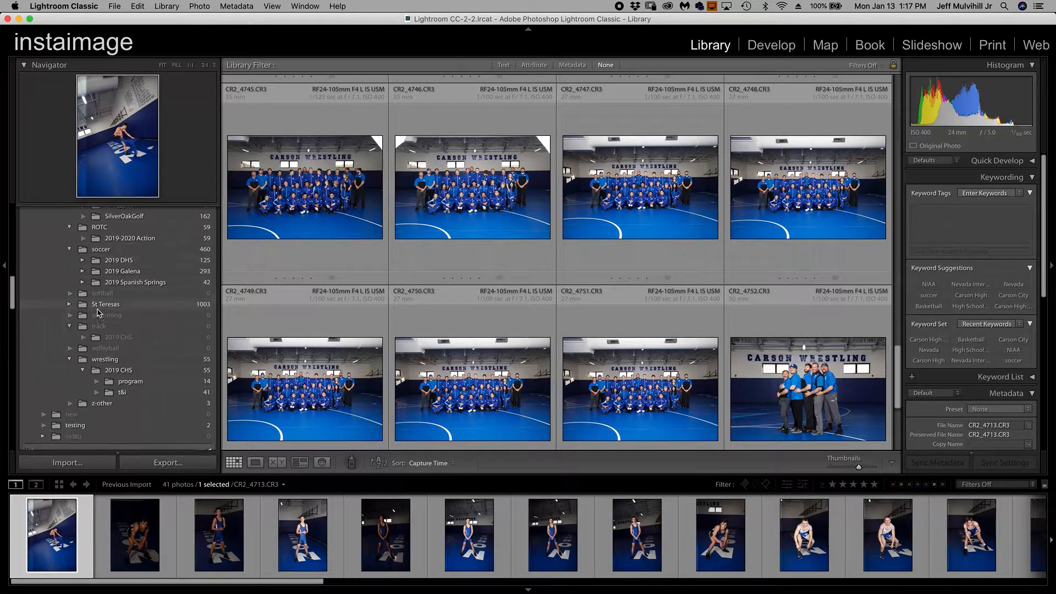
scroll(98, 313, down, 3)
click(146, 348)
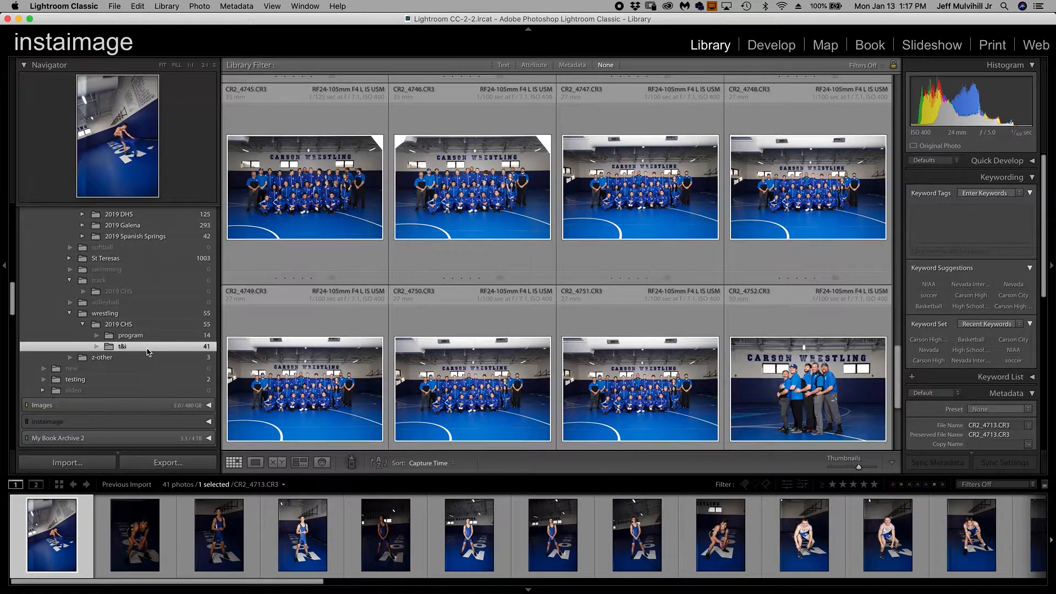
Browse the individual wrestler portraits in the t&i folder and view CR2_4740.CR3 enlarged.
scroll(598, 334, down, 5)
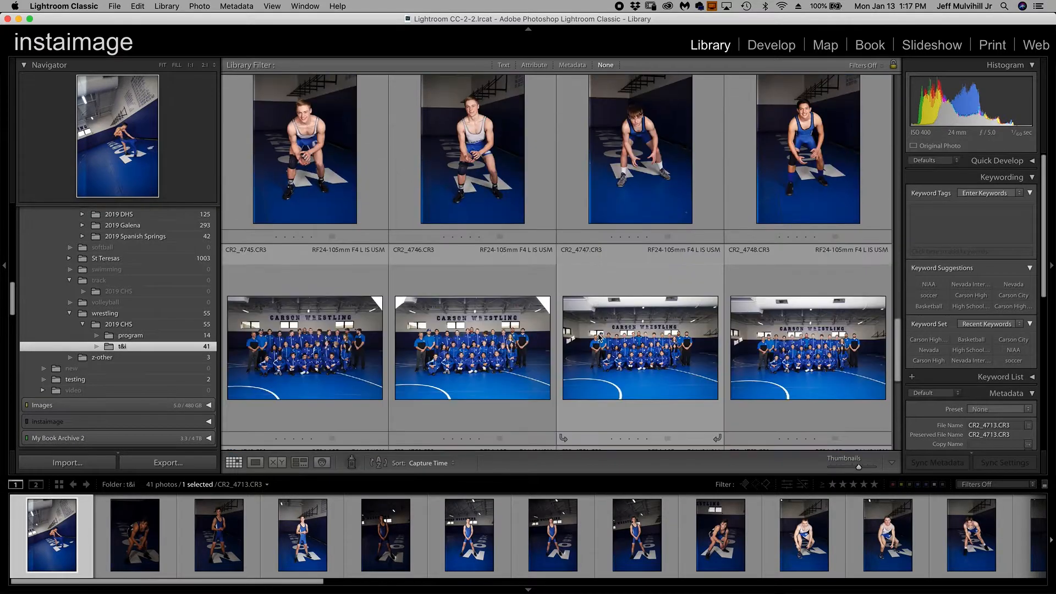
scroll(599, 335, up, 3)
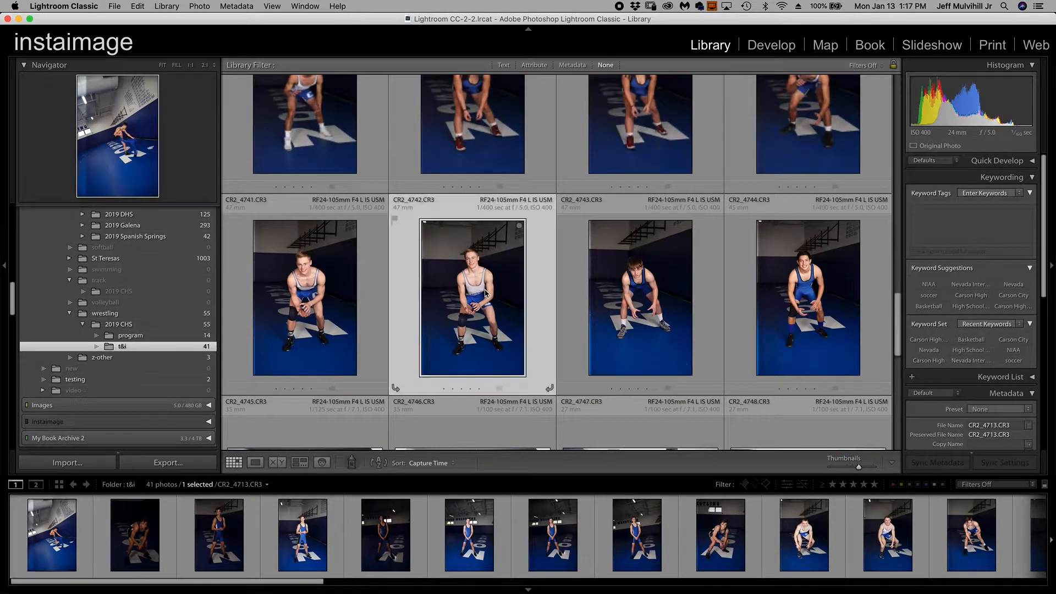
scroll(550, 305, up, 3)
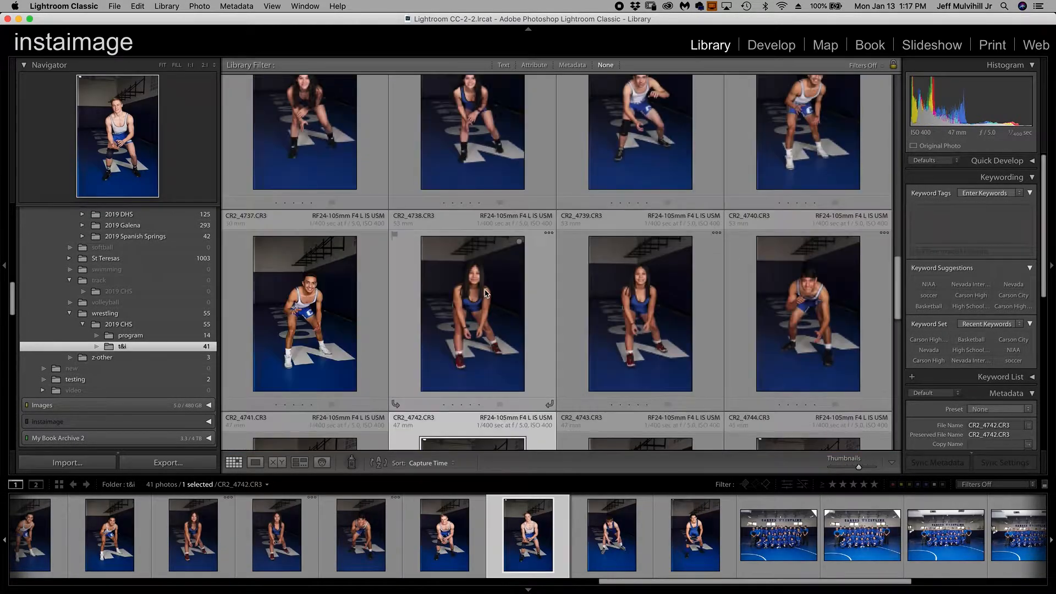
click(607, 314)
click(786, 295)
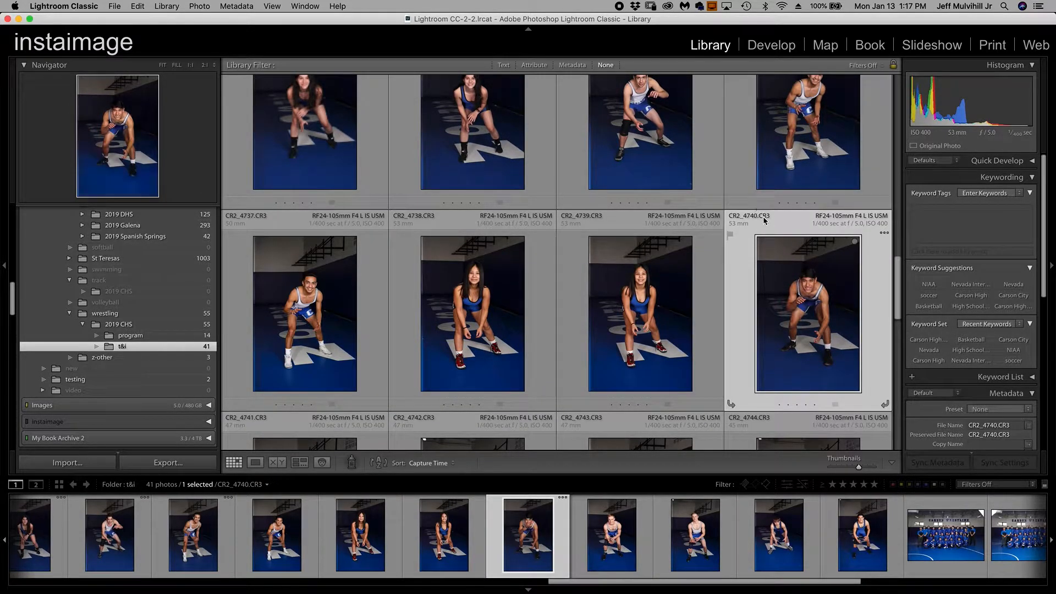
double_click(804, 286)
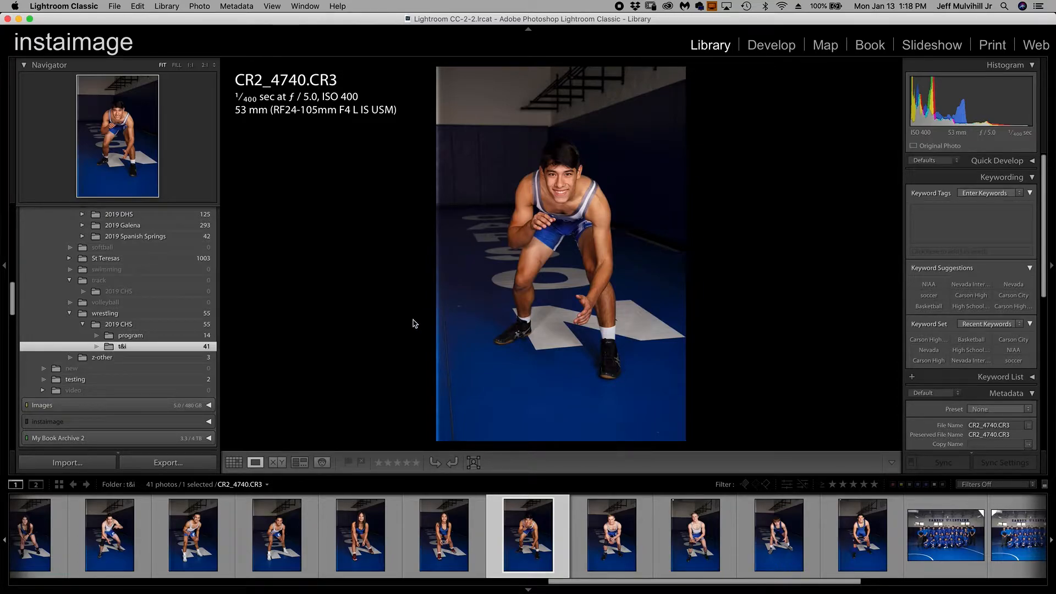
Open the girls folder under basketball/2019 CHS/action and display its photos as a thumbnail grid.
scroll(165, 335, up, 3)
scroll(164, 334, up, 10)
scroll(163, 332, up, 8)
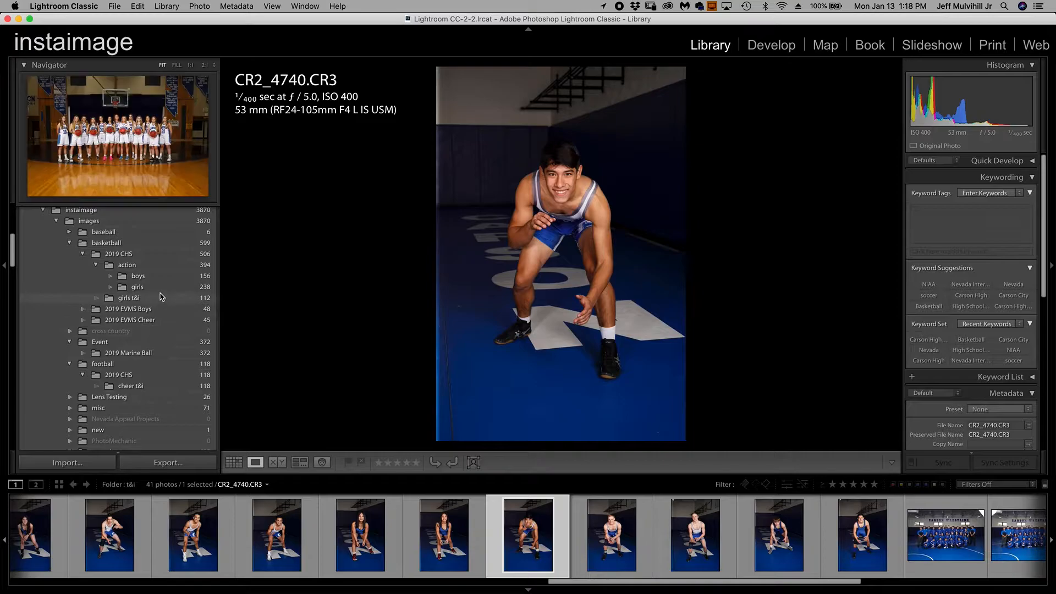
click(171, 287)
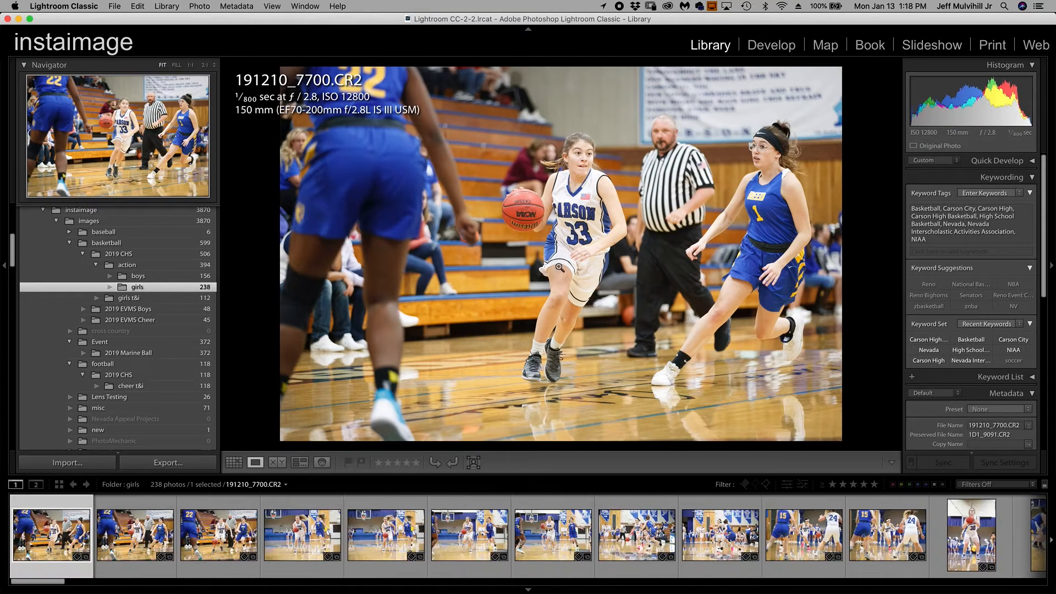
key(g)
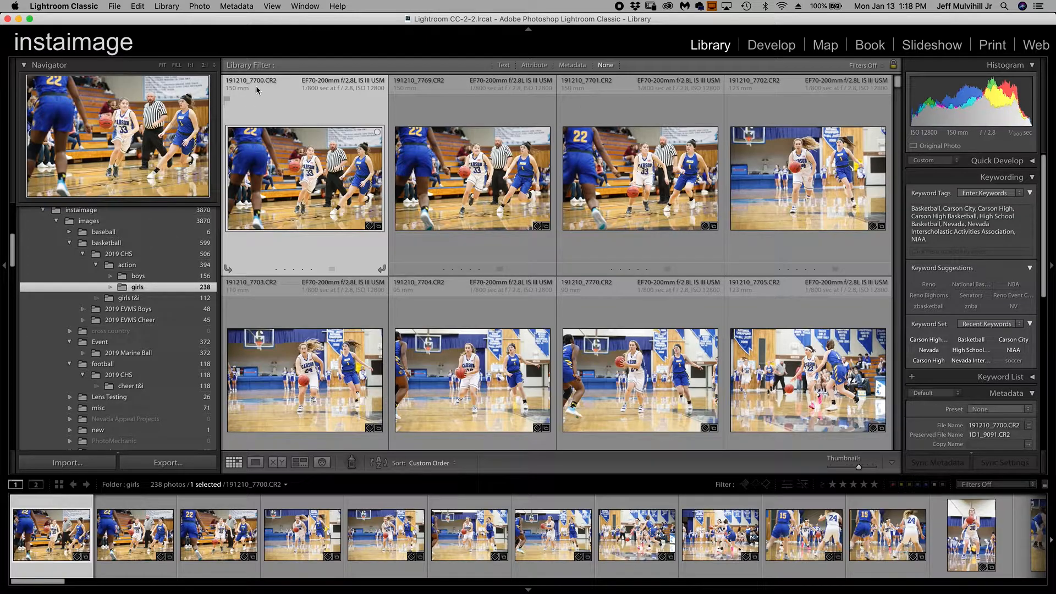
Open the Auto Import Settings and review the available file naming templates, keeping instaimage selected.
click(114, 8)
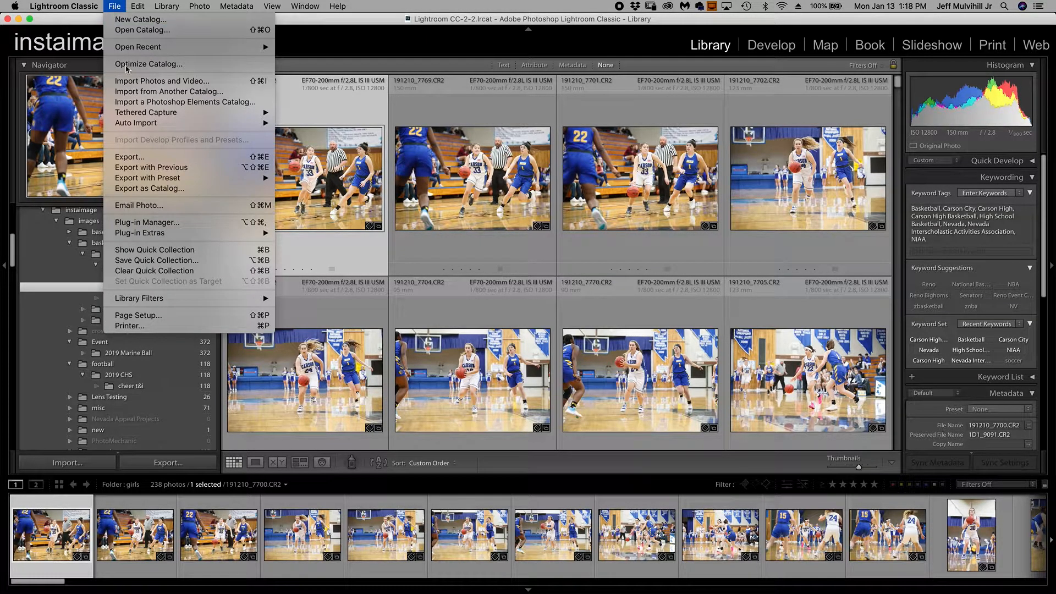
mouse_move(143, 123)
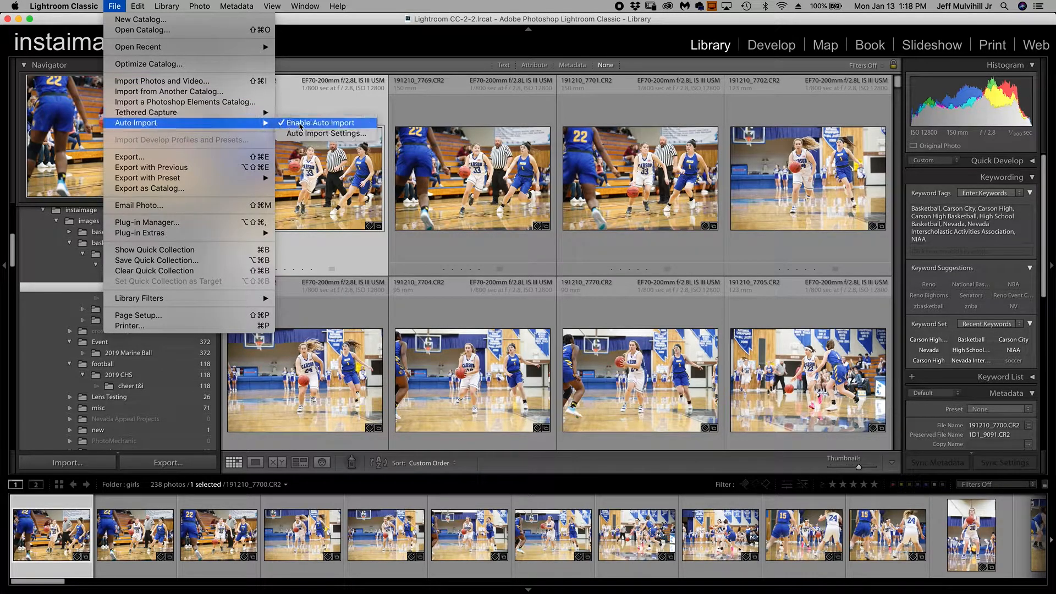
click(322, 134)
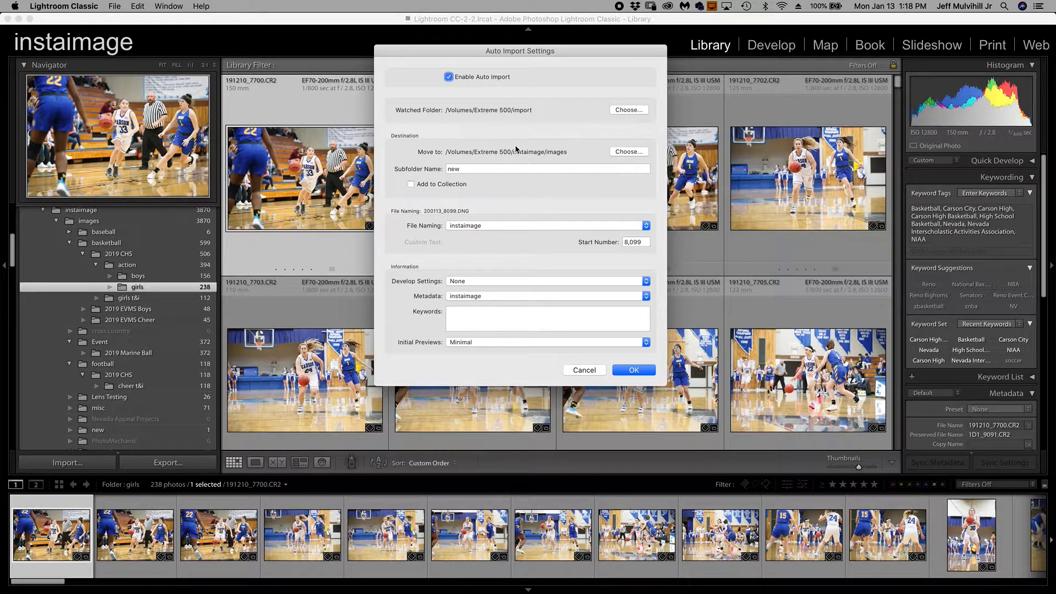
click(539, 225)
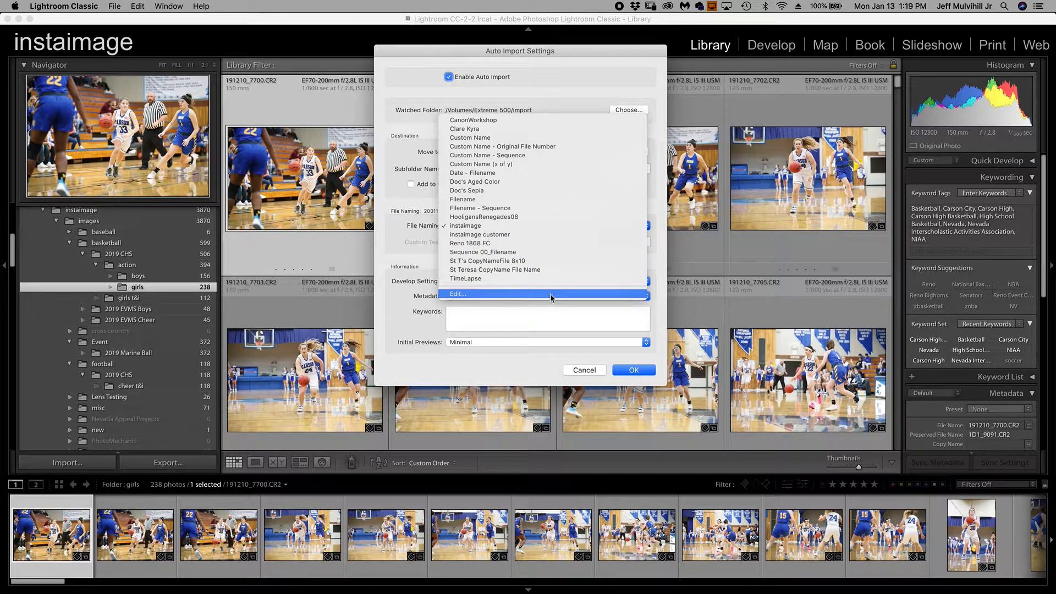
click(541, 226)
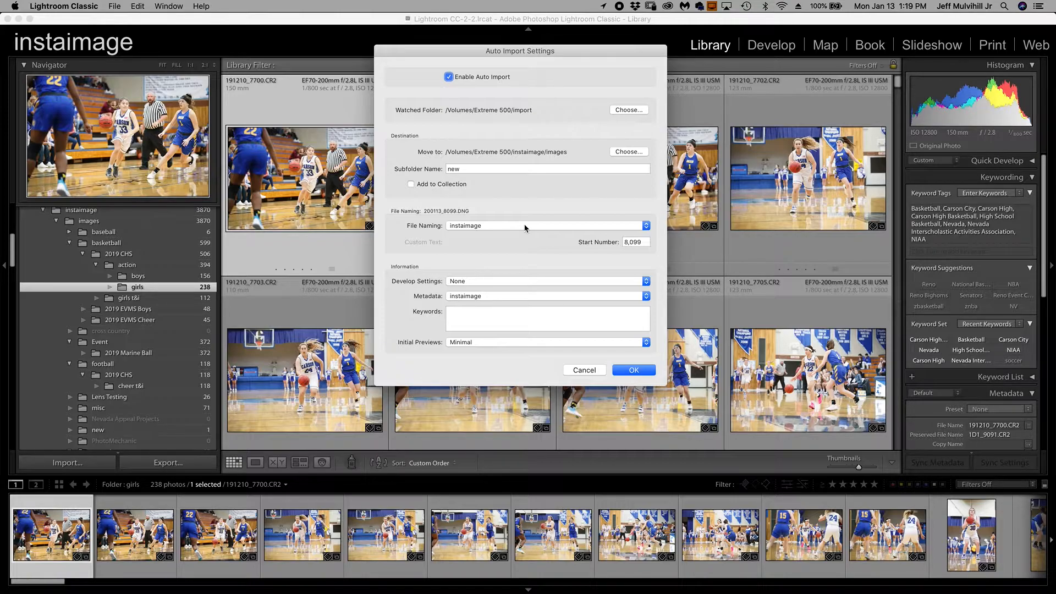
Examine how the instaimage file naming template is built in the Filename Template Editor and accept the auto import settings.
click(525, 227)
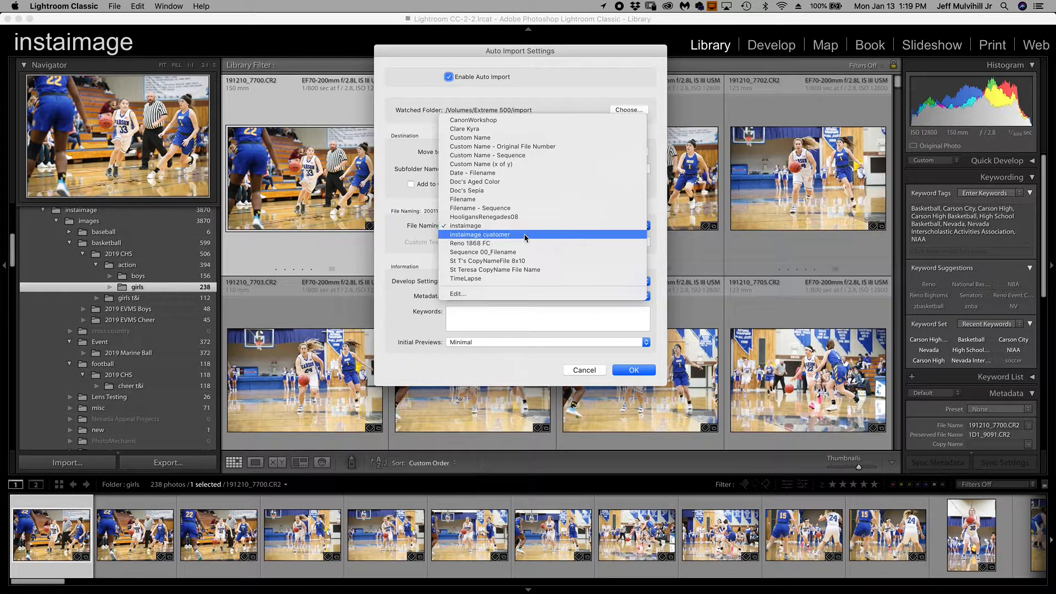
click(529, 296)
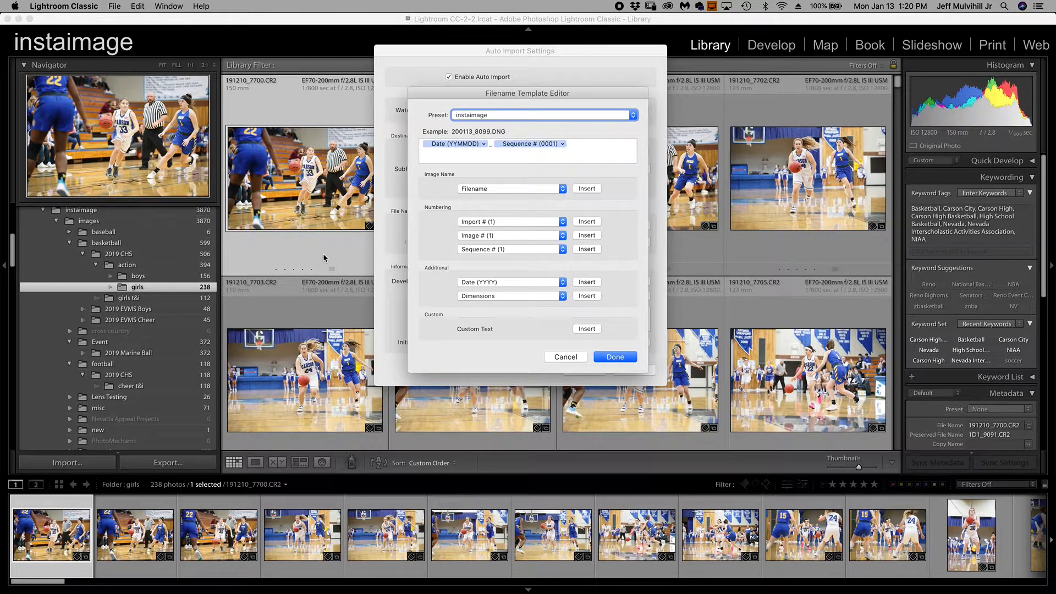
click(613, 358)
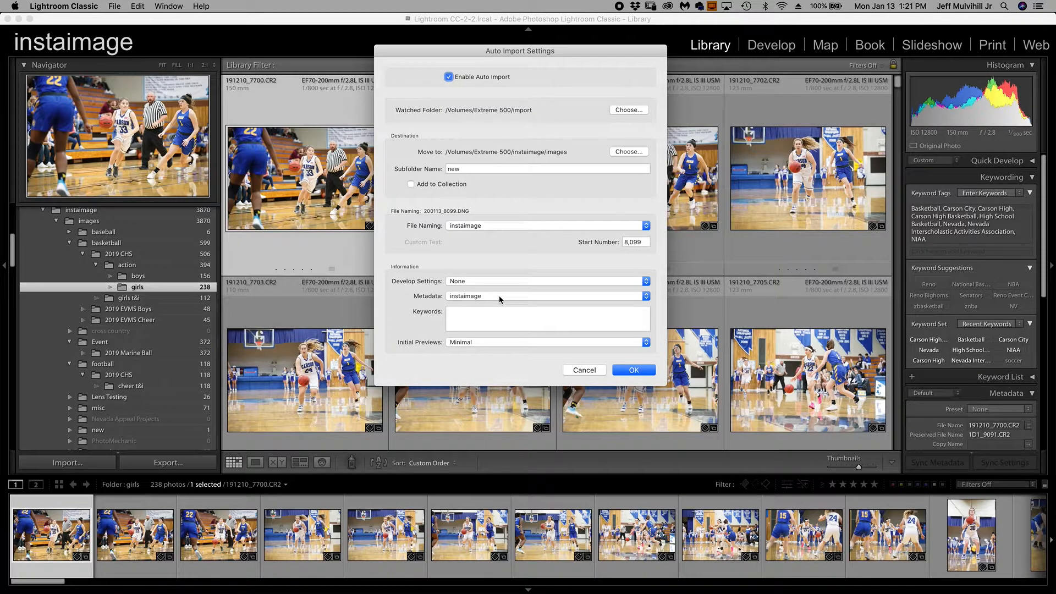
click(633, 371)
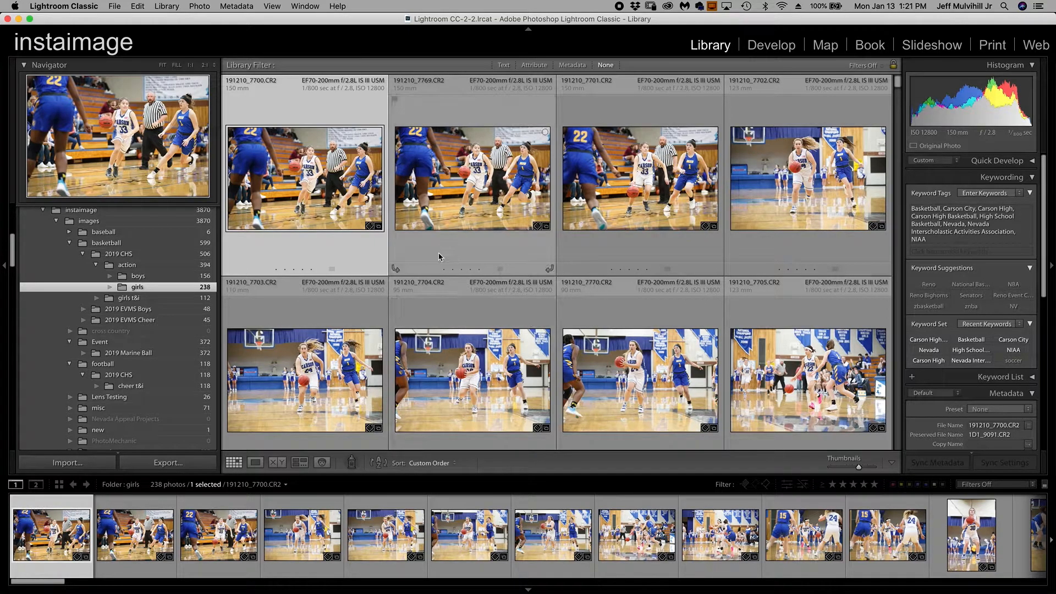
Reopen the Auto Import Settings to check the watched folder and destination, and close them with OK.
click(115, 6)
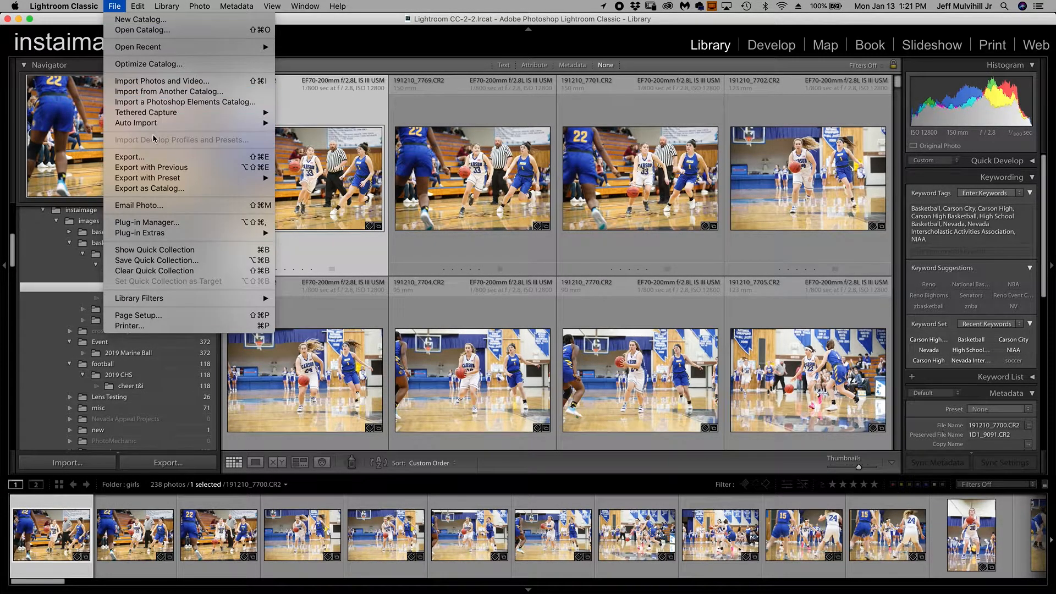
mouse_move(249, 118)
click(319, 134)
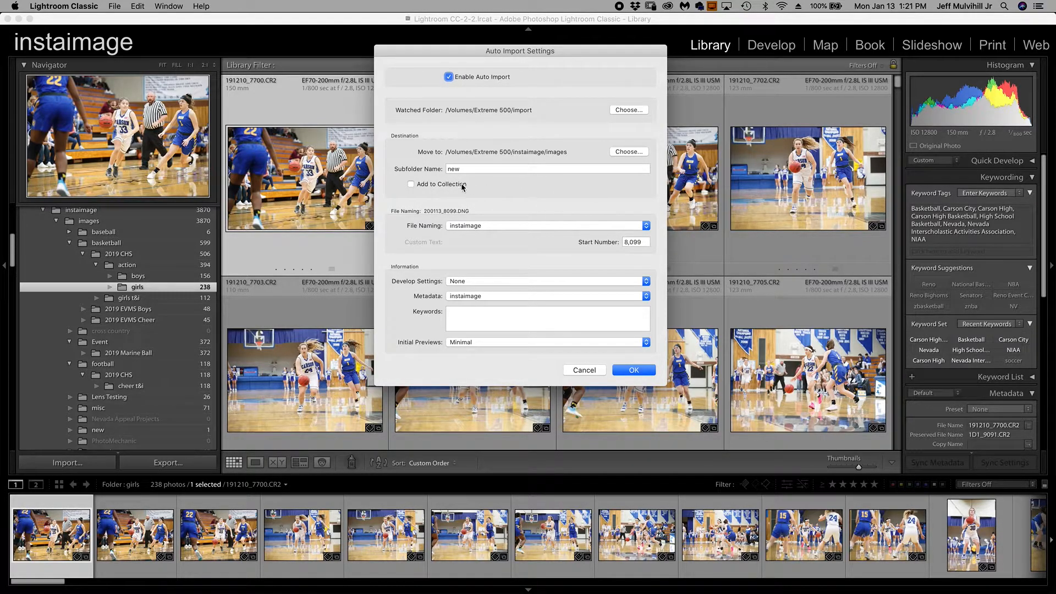
click(634, 369)
Show the contents of the new folder, followed by the boys and girls folders under basketball/2019 CHS/action.
scroll(154, 369, down, 1)
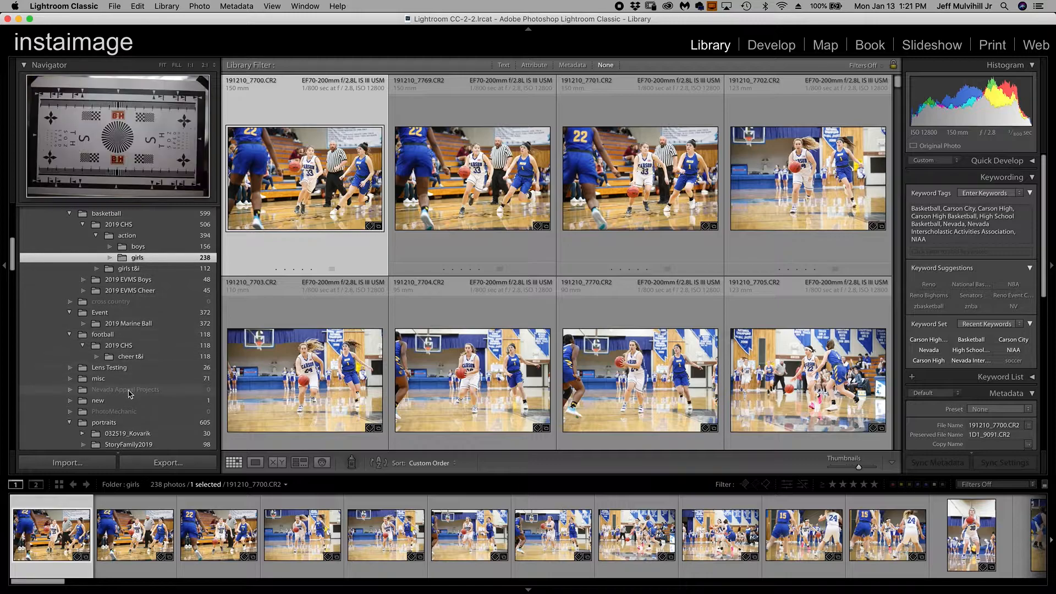
click(132, 403)
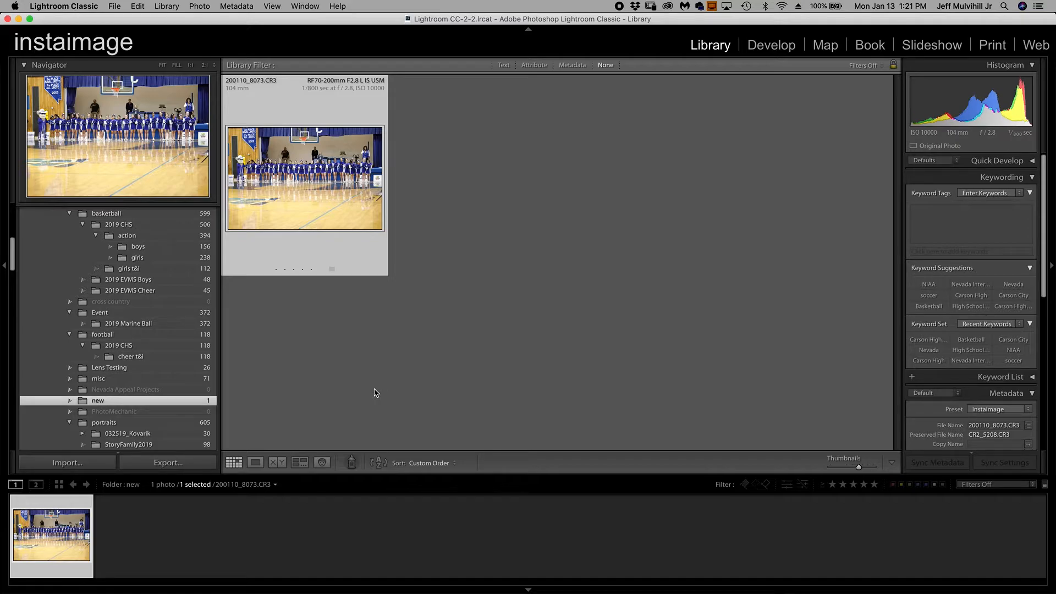
scroll(171, 287, up, 1)
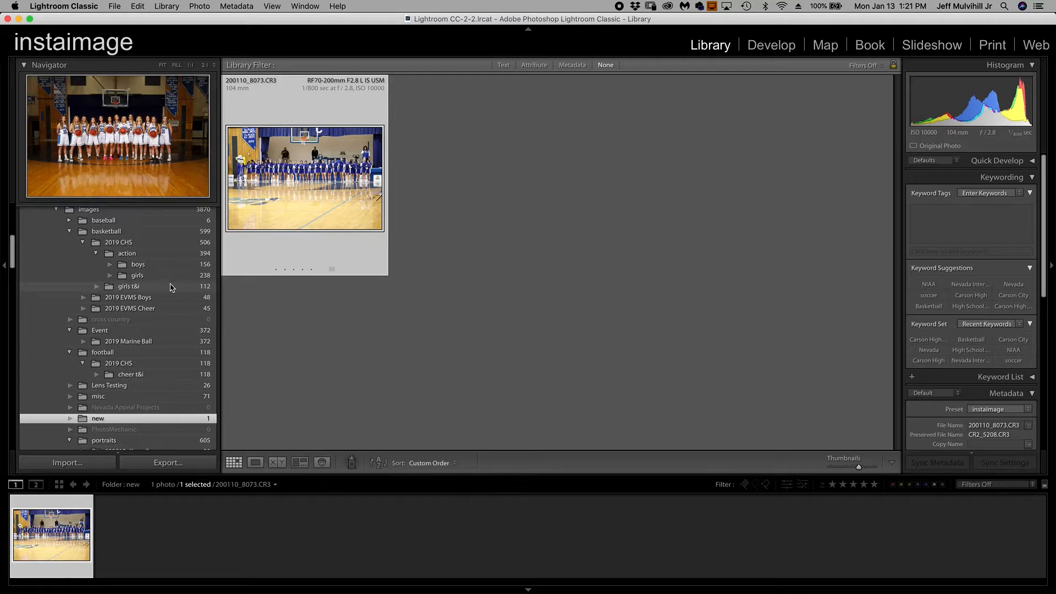
scroll(171, 287, down, 1)
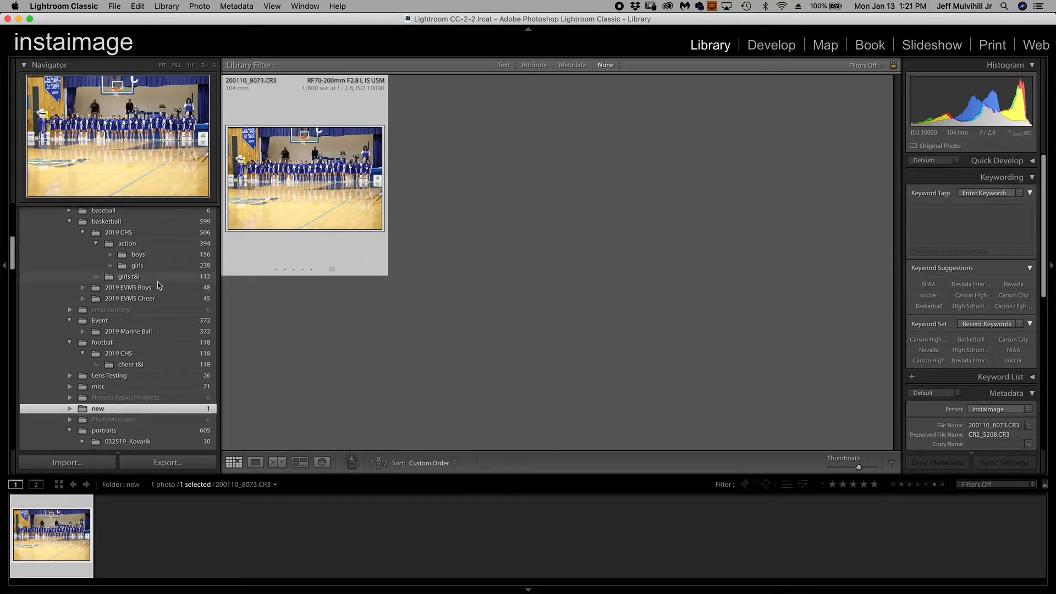
scroll(154, 294, up, 1)
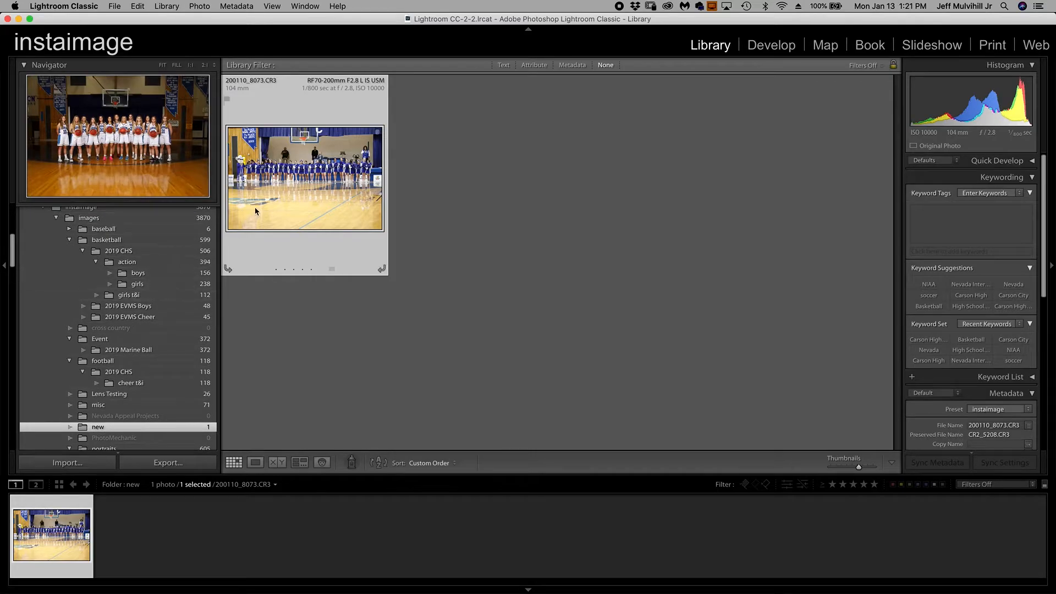
click(155, 275)
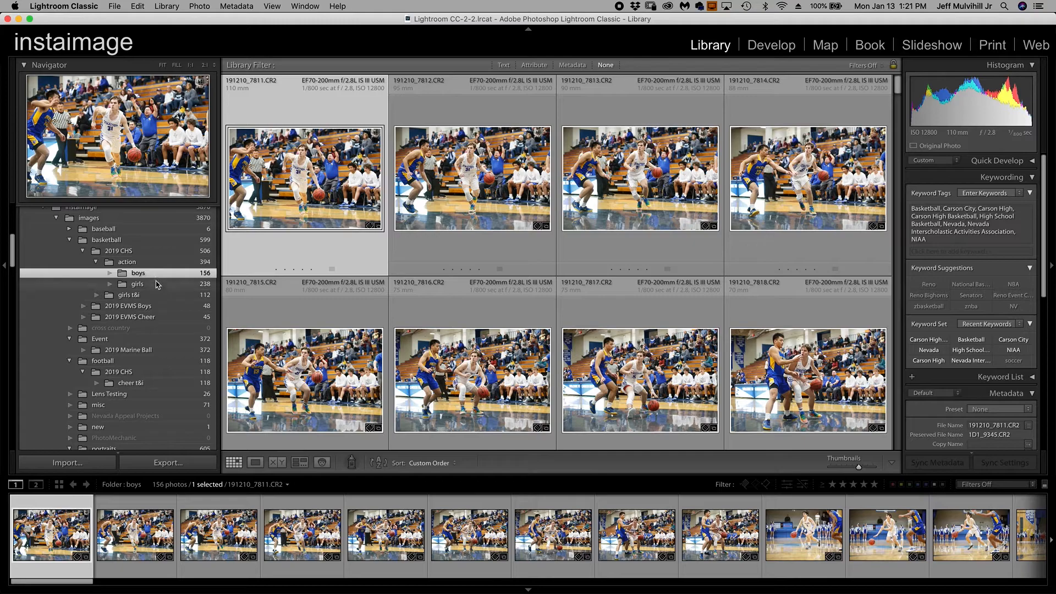
click(157, 285)
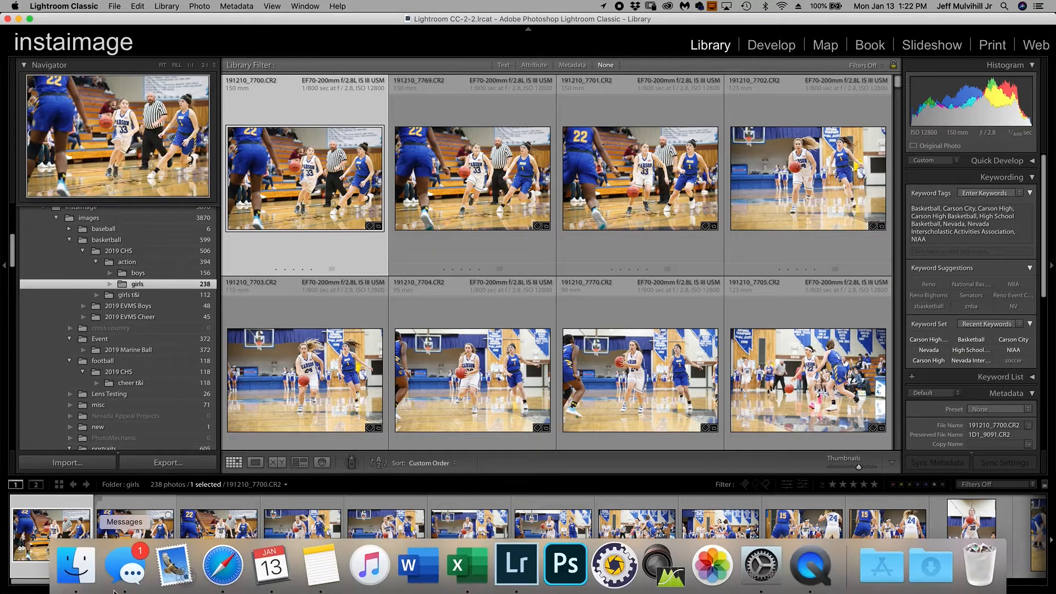
Switch to Finder and show the raw files in DCIM/100EOS_R on the EOS_DIGITAL card.
click(87, 571)
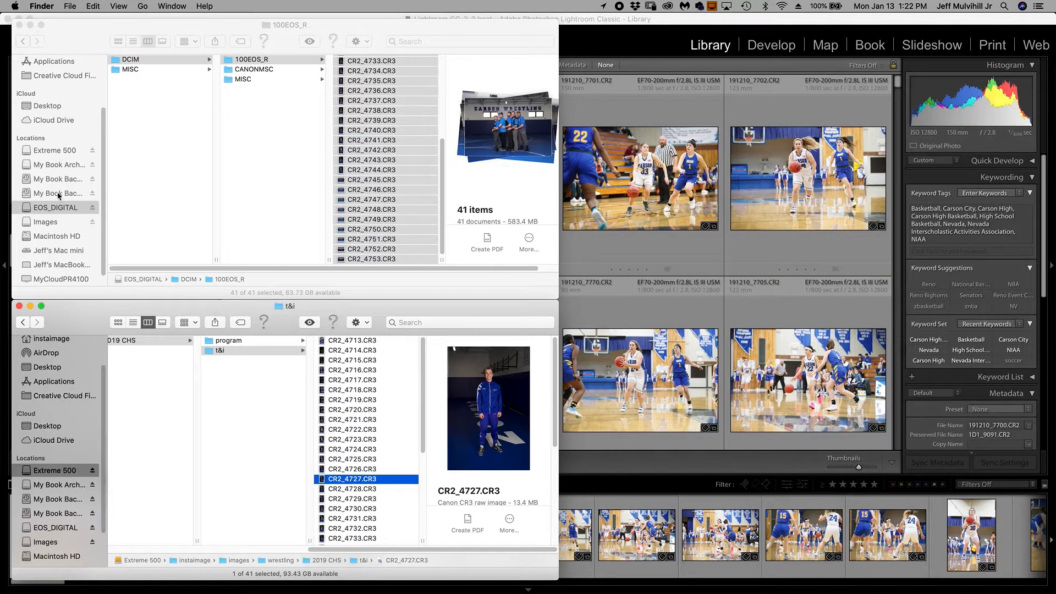
click(64, 209)
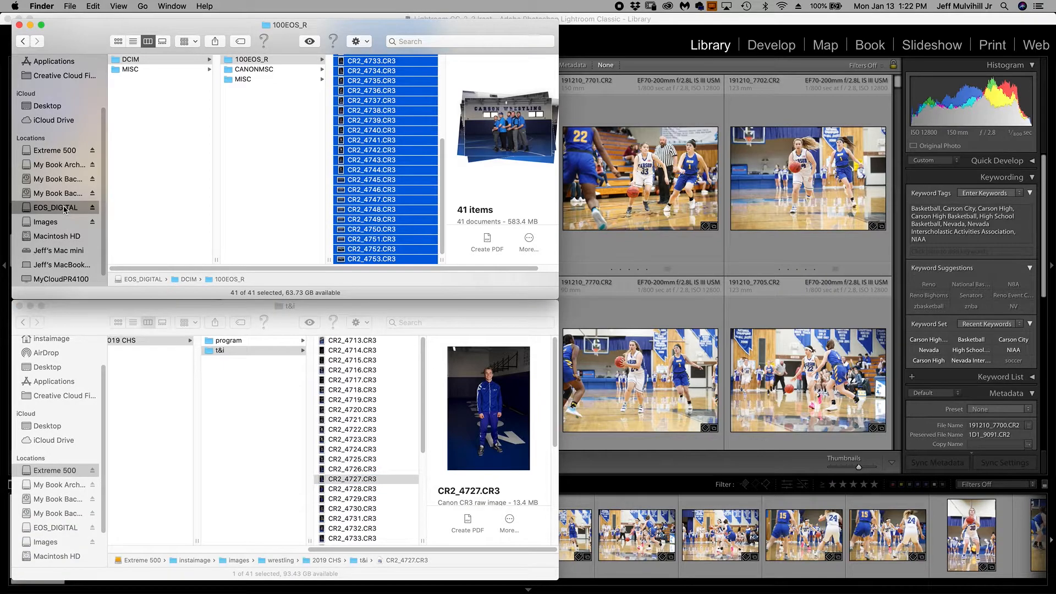
click(65, 209)
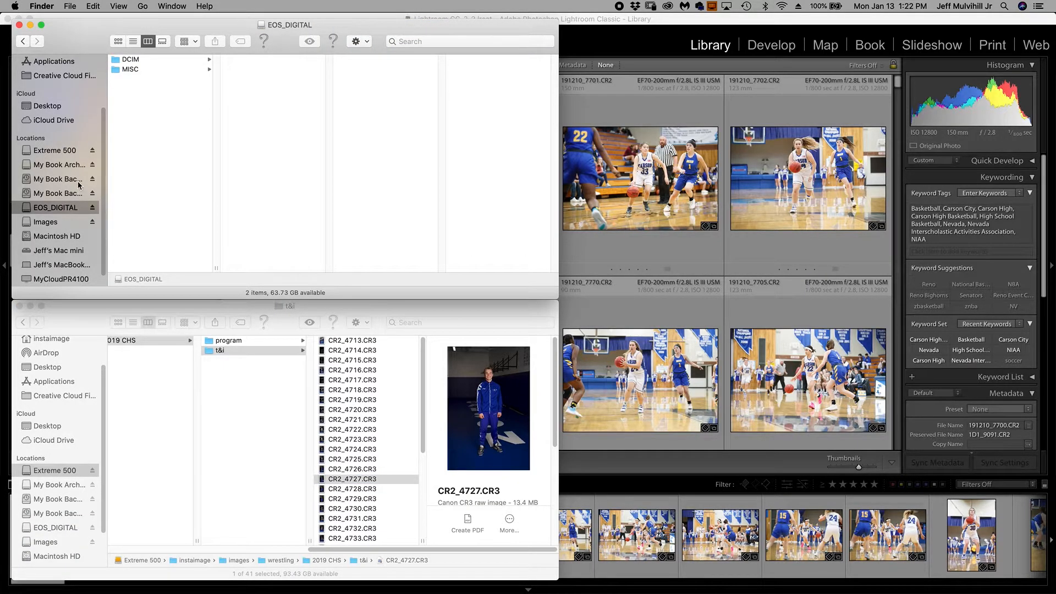
click(151, 65)
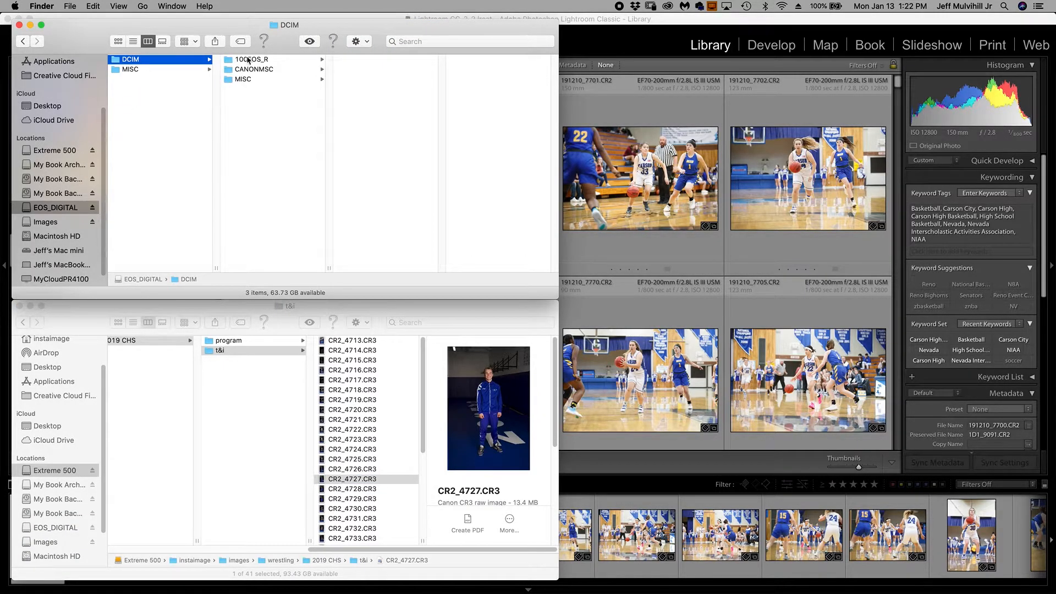
click(249, 61)
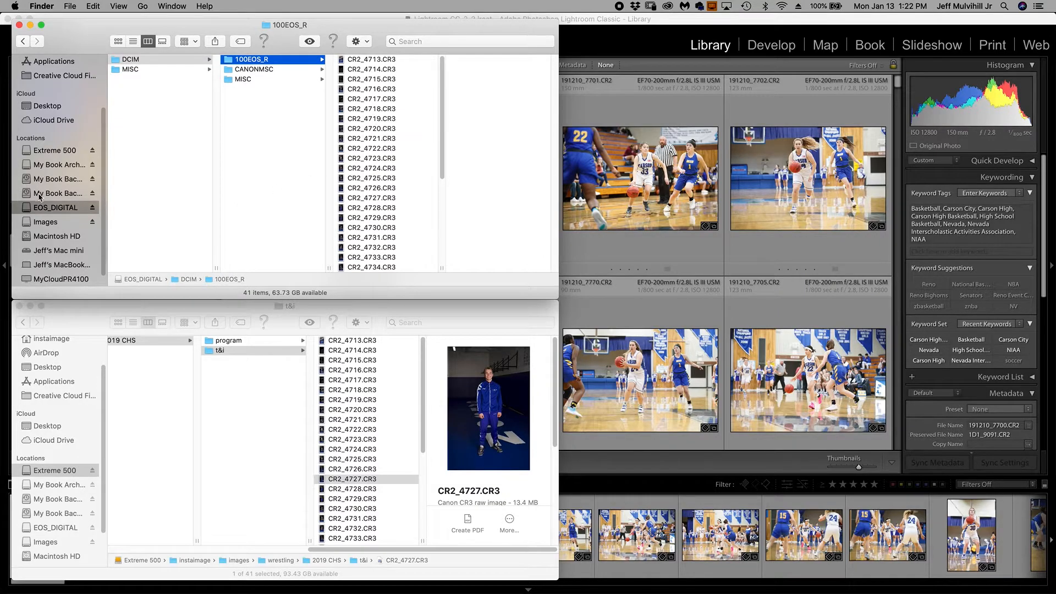
Check the contents of the import and import sort folders on the Extreme 500 drive.
scroll(156, 411, left, 10)
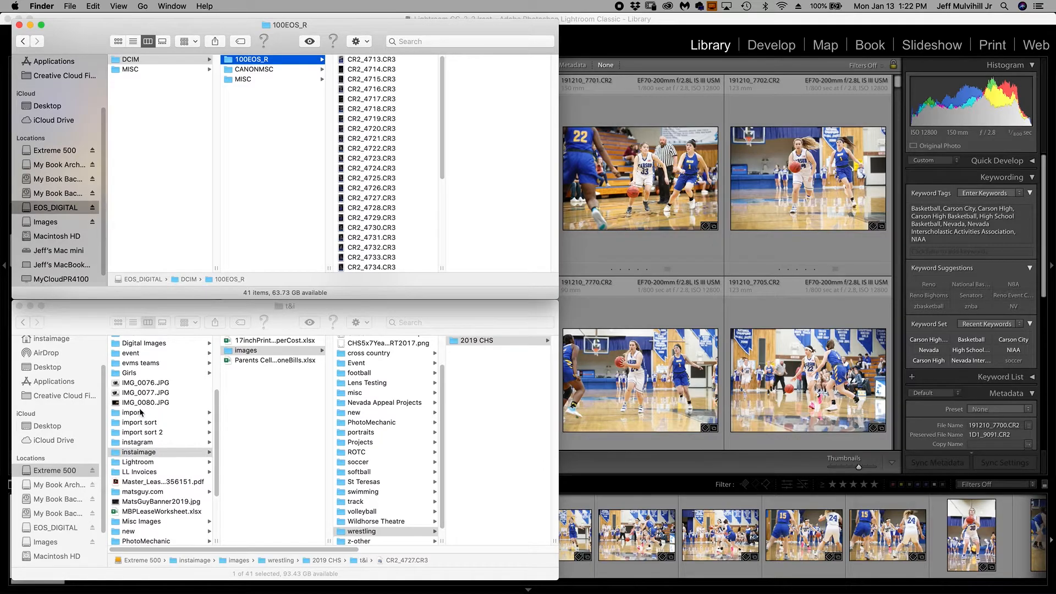
click(142, 413)
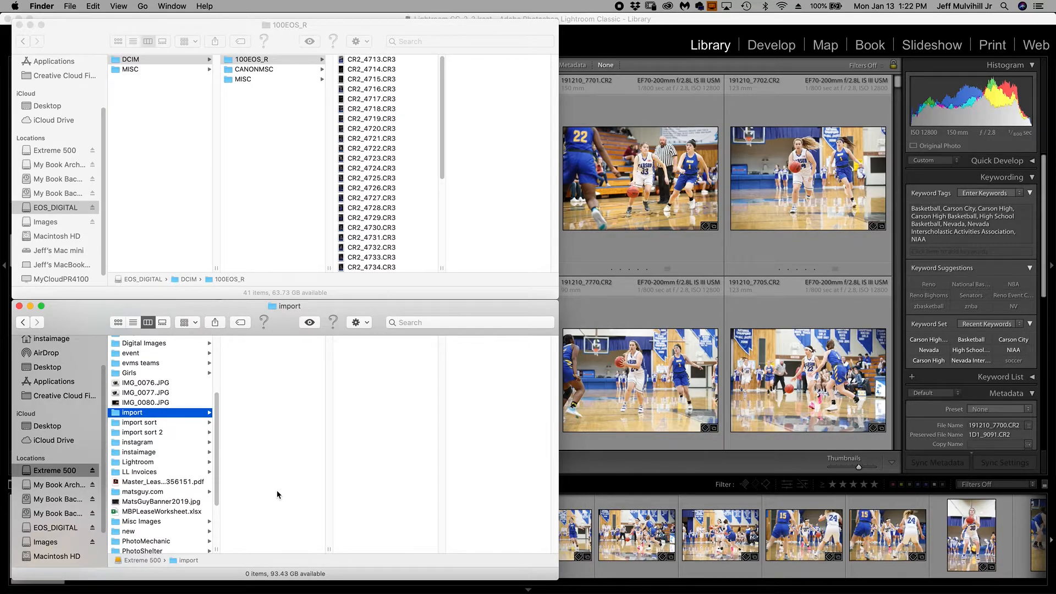
click(147, 423)
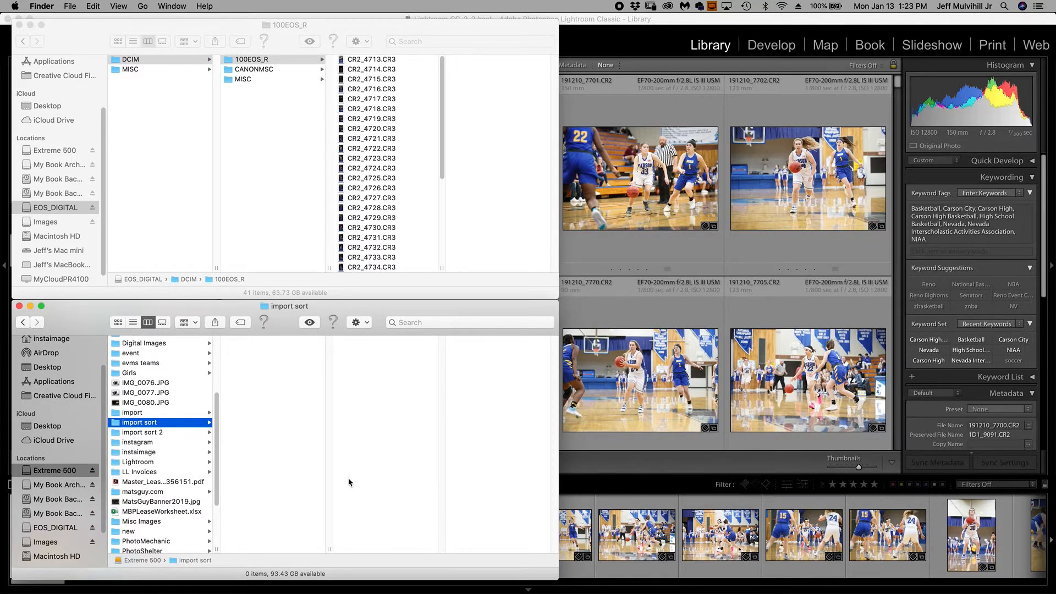
Switch back to Lightroom Classic and sort the girls basketball photos by Capture Time.
click(671, 275)
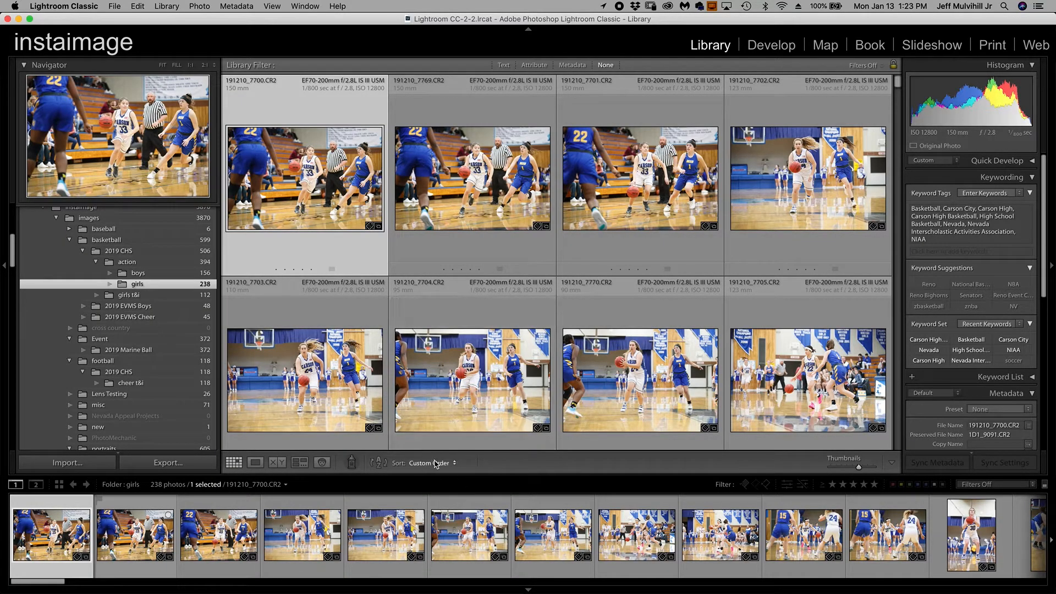
click(436, 463)
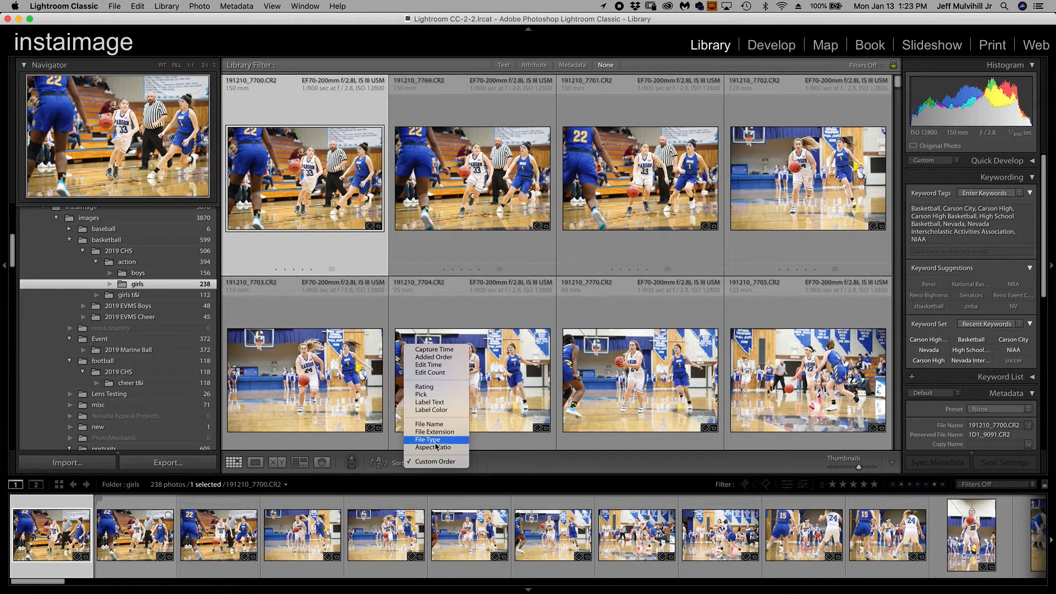
click(436, 350)
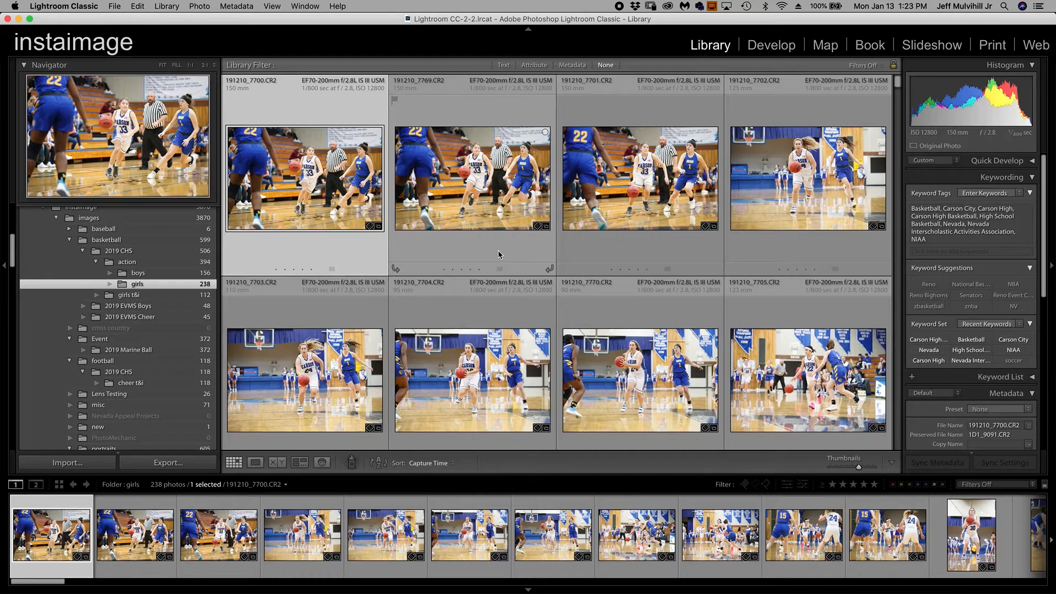
Browse the portraits in the t&i folder under wrestling/2019 CHS and view CR2_4743.CR3 enlarged.
scroll(158, 356, down, 3)
scroll(153, 368, down, 8)
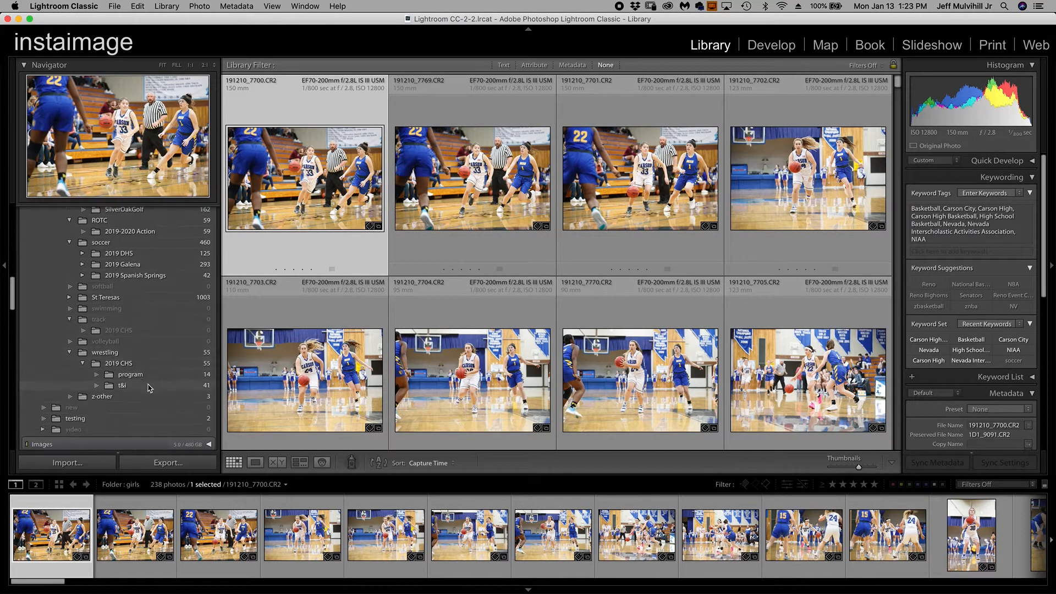
click(149, 386)
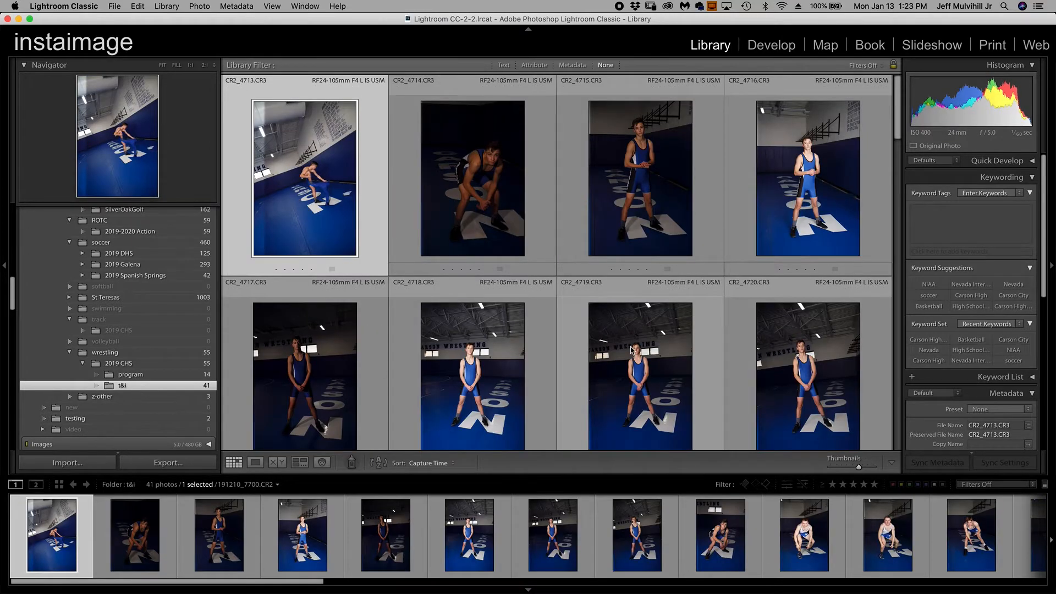
scroll(631, 349, down, 15)
scroll(630, 349, up, 5)
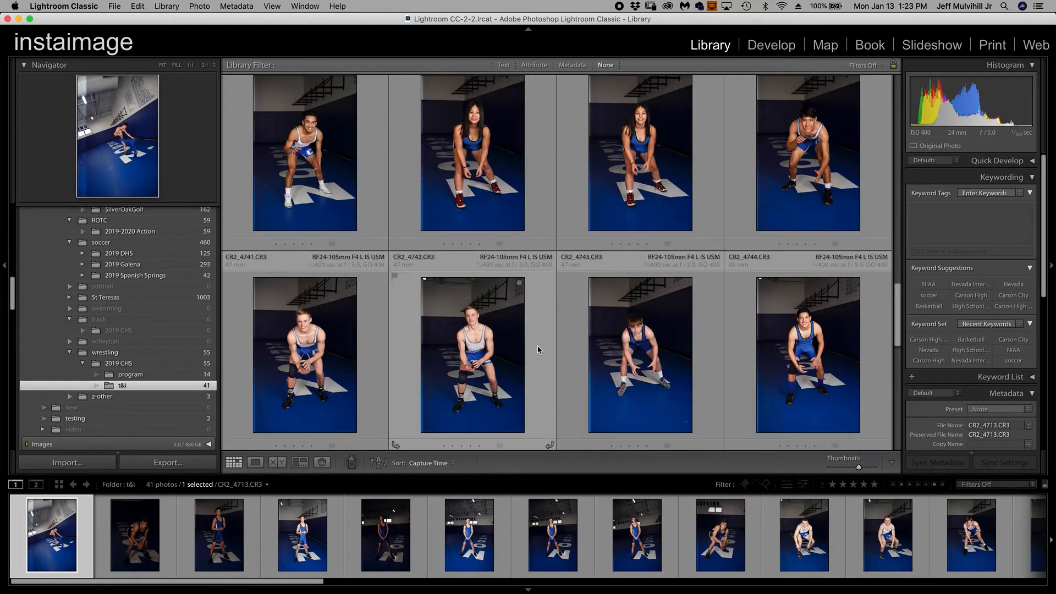
double_click(657, 347)
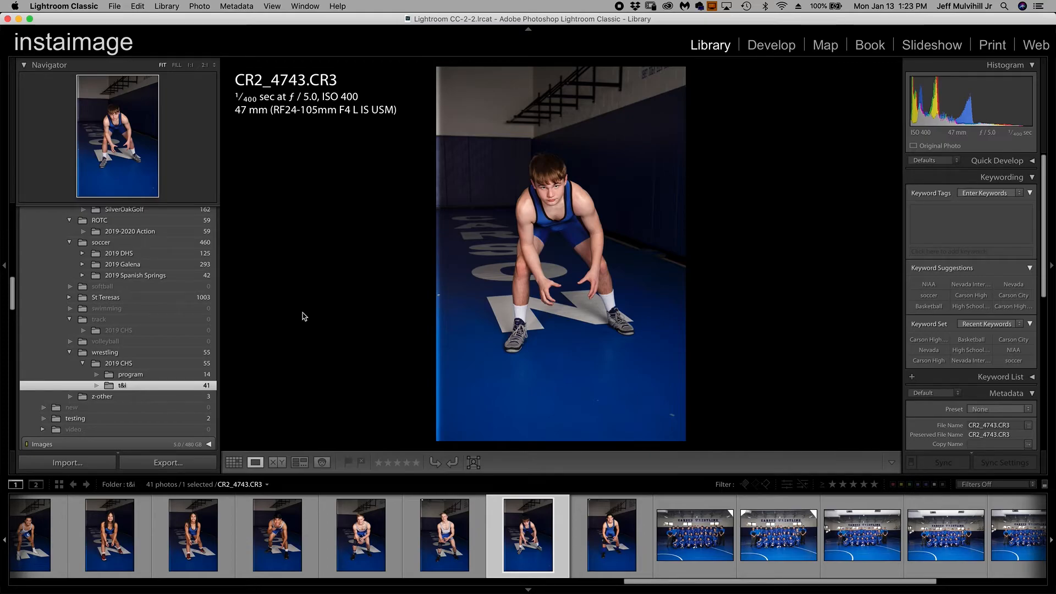
Return to the girls folder under basketball/2019 CHS/action and display its photos as a thumbnail grid.
scroll(148, 336, up, 5)
scroll(148, 336, up, 10)
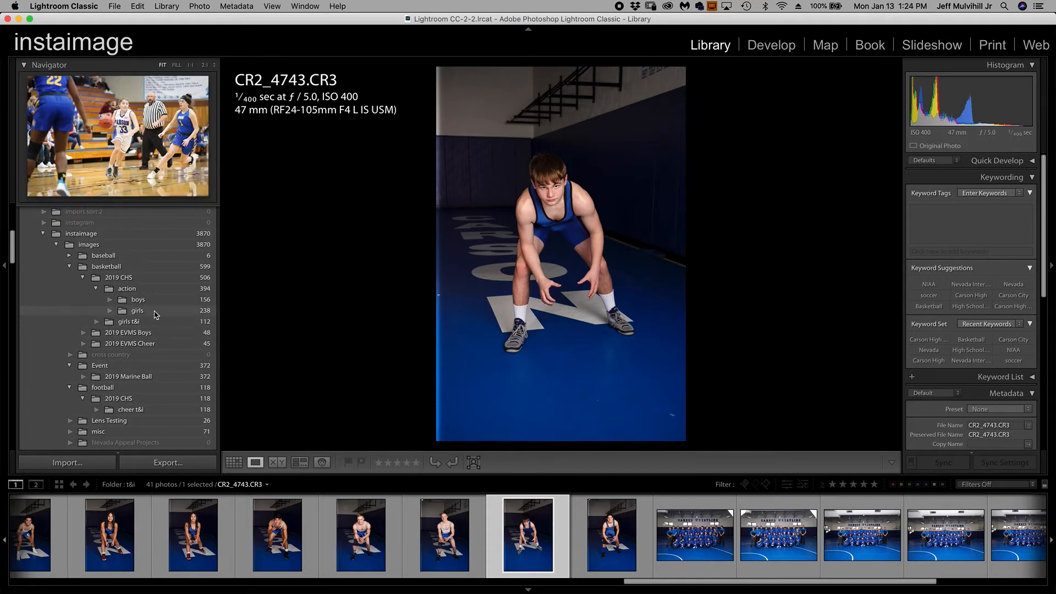
click(154, 313)
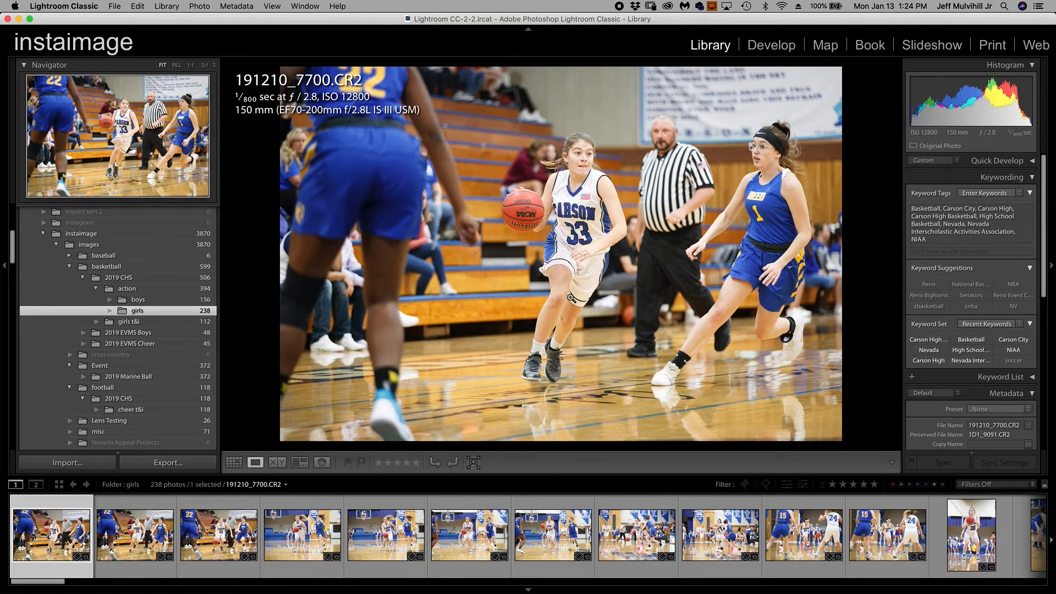
key(g)
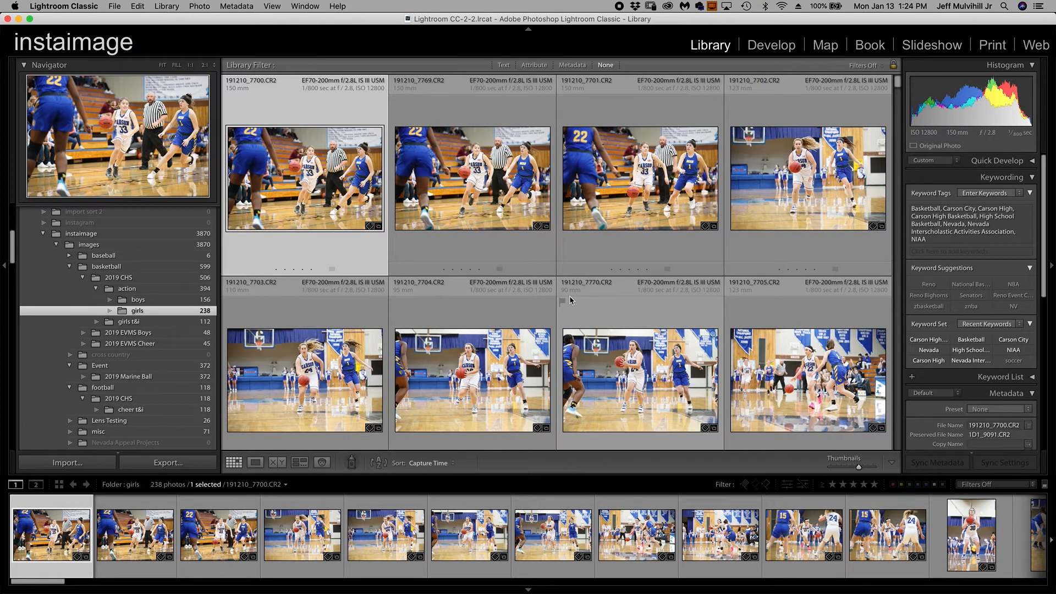